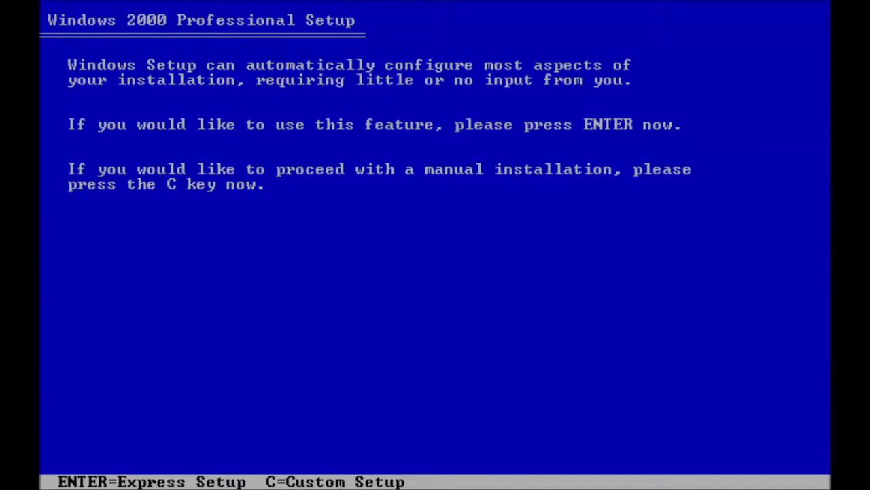
- Choose Express Setup for the Windows installation and accept the licence agreement
key("Return")
key("F8")
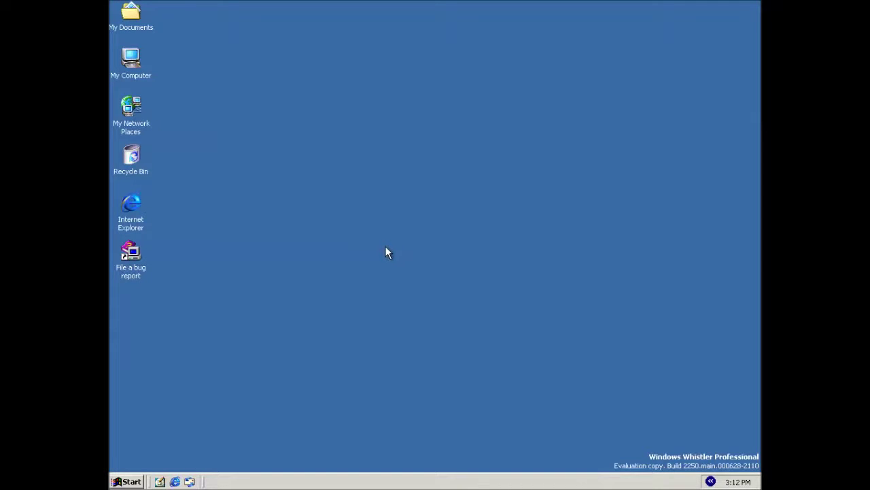
- Open the My Documents folder, maximize its window and display the contents as tiles
left_click(119, 482)
mouse_move(183, 346)
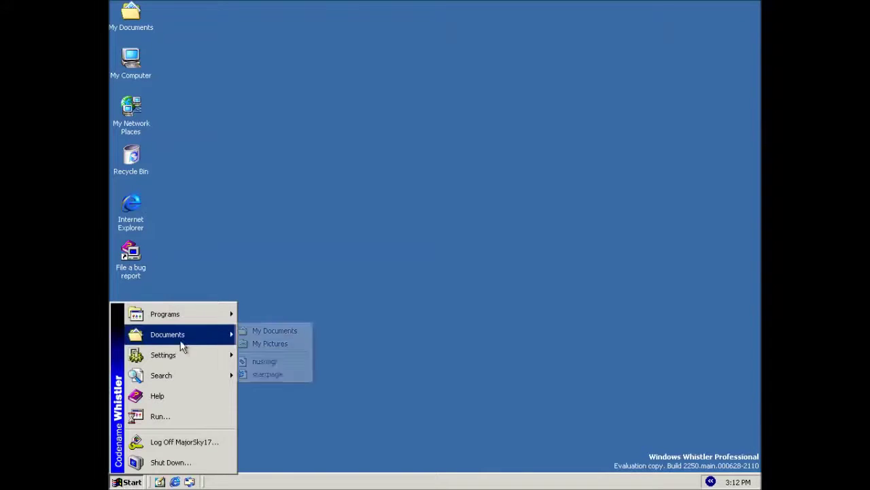
left_click(265, 331)
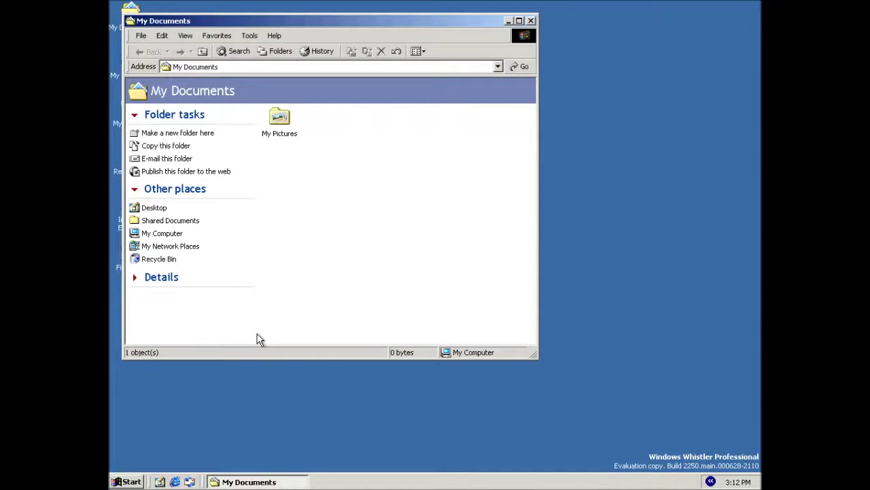
left_click(519, 21)
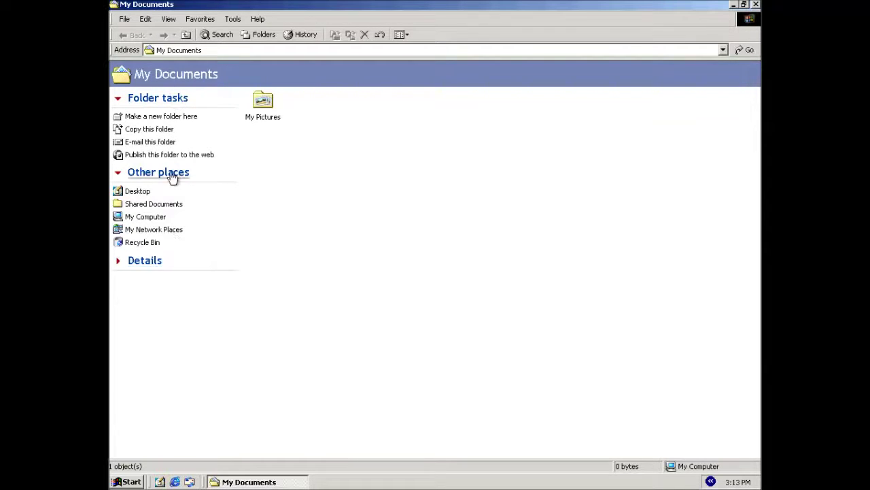
left_click(169, 19)
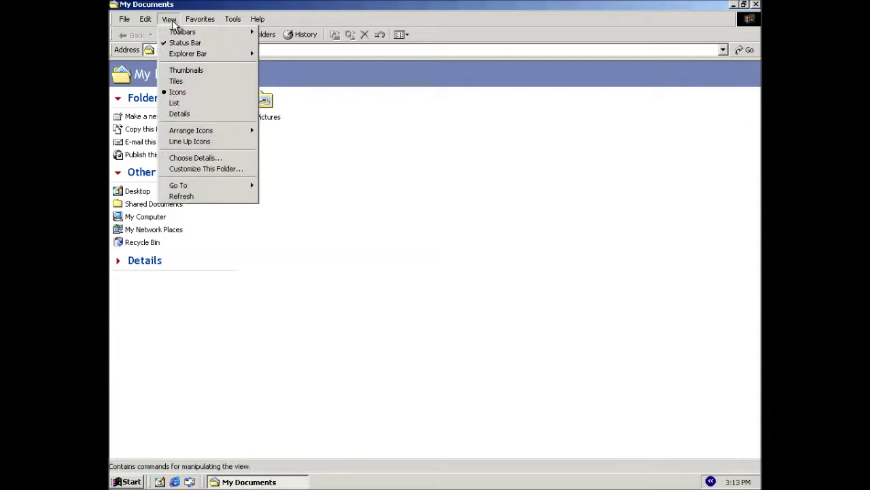
left_click(178, 83)
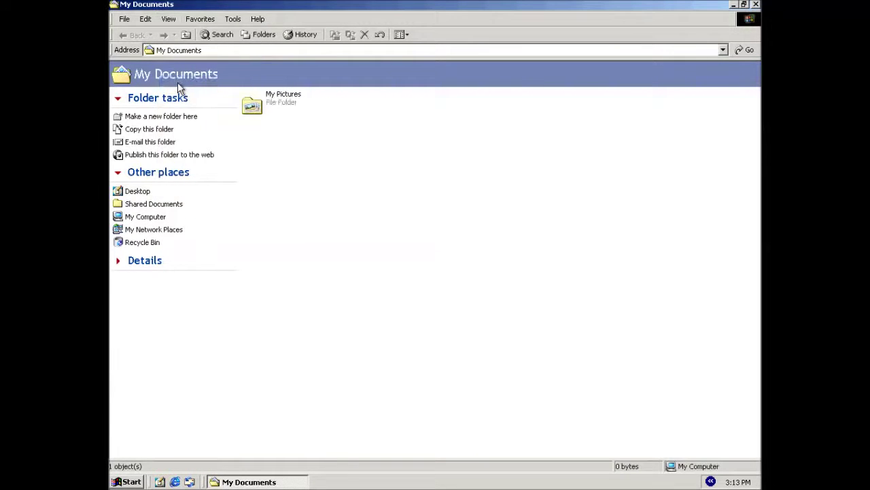
- Display the My Pictures folder as tiles, preview the Sample image and close the window
double_click(267, 109)
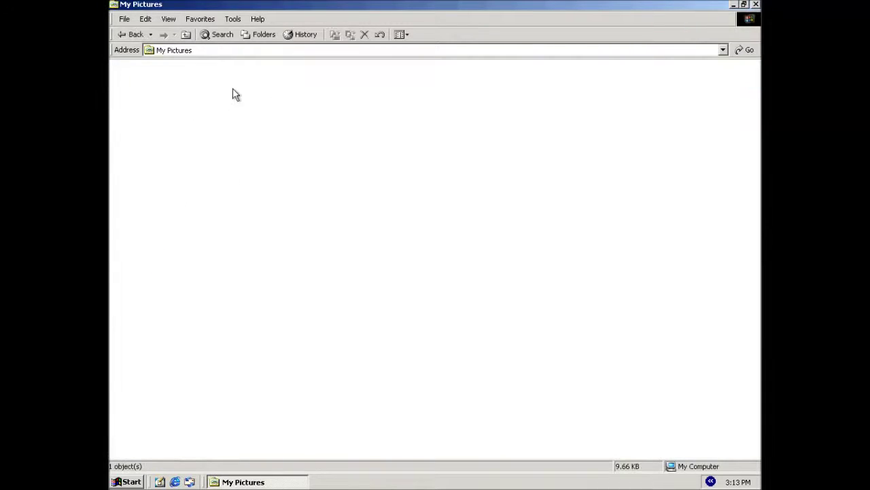
left_click(168, 18)
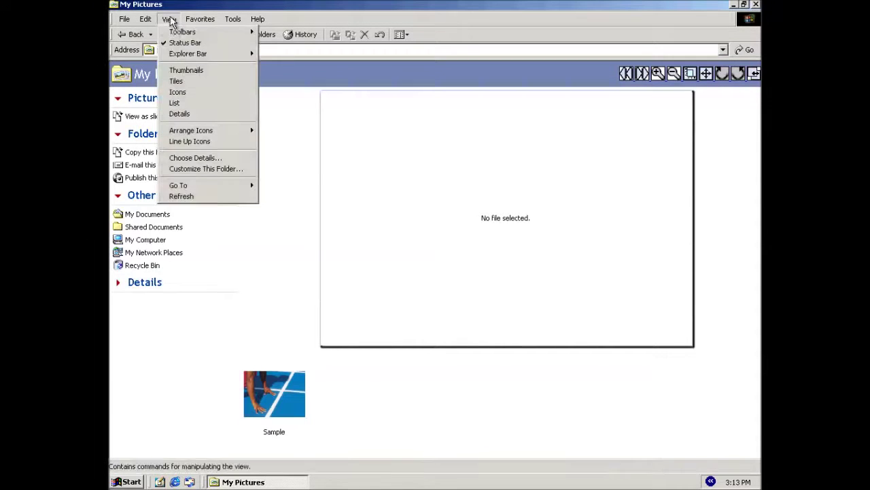
left_click(178, 82)
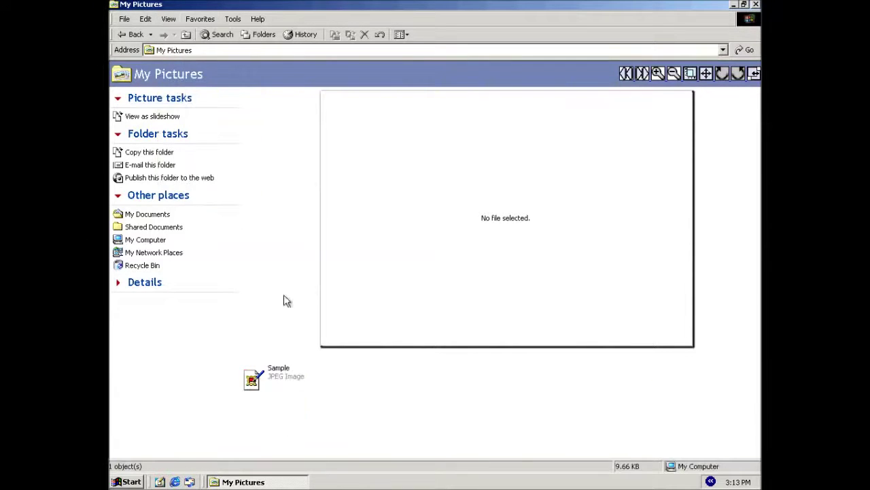
left_click(271, 377)
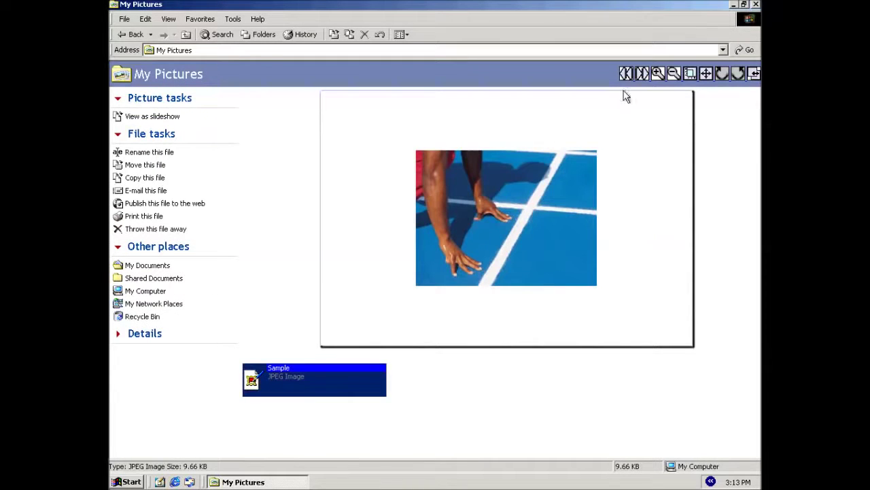
left_click(756, 5)
- Open Local Disk (C:) from My Computer and display its contents as tiles
double_click(131, 60)
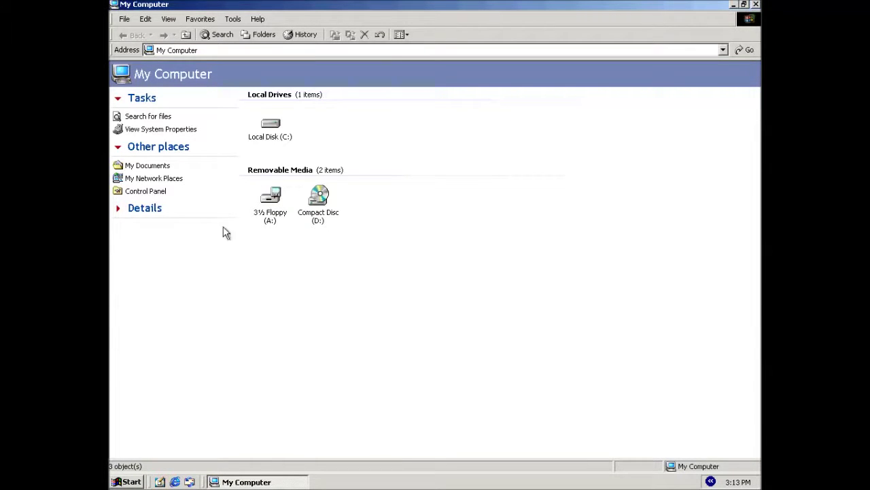
double_click(280, 142)
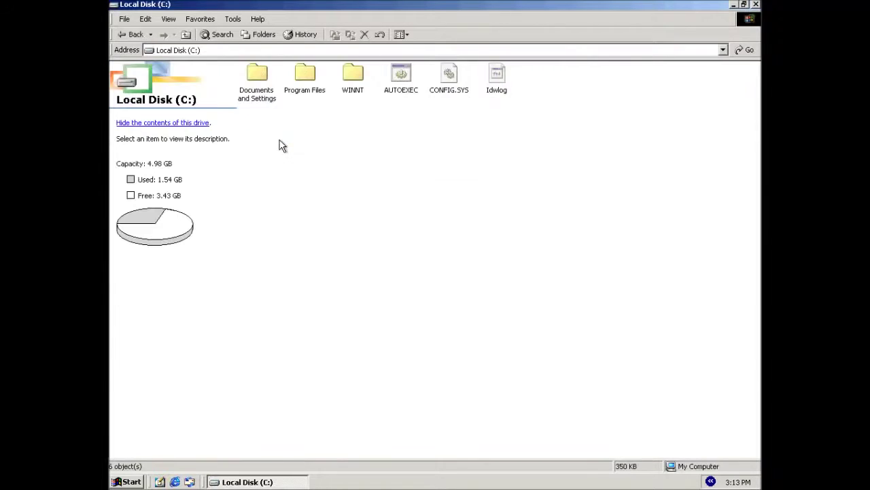
left_click(169, 20)
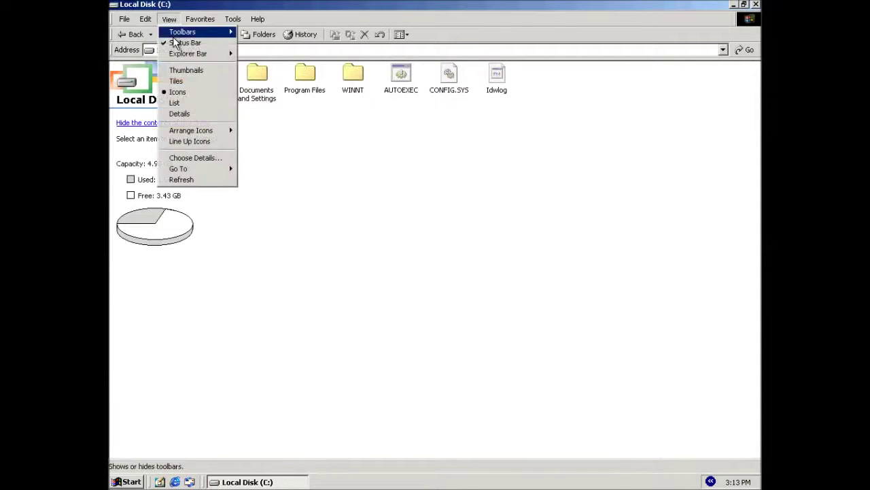
left_click(176, 81)
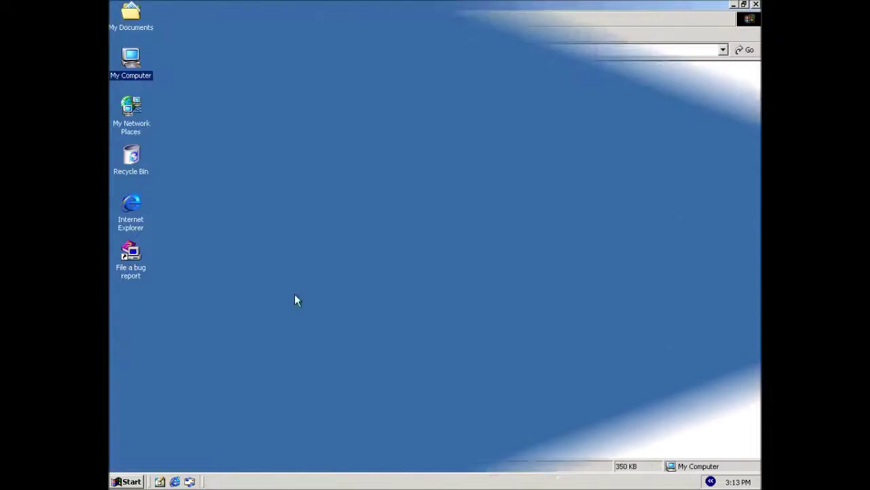
- Open User Accounts from the Control Panel, close the Control Panel window and move the User Accounts window slightly lower
left_click(129, 481)
mouse_move(191, 355)
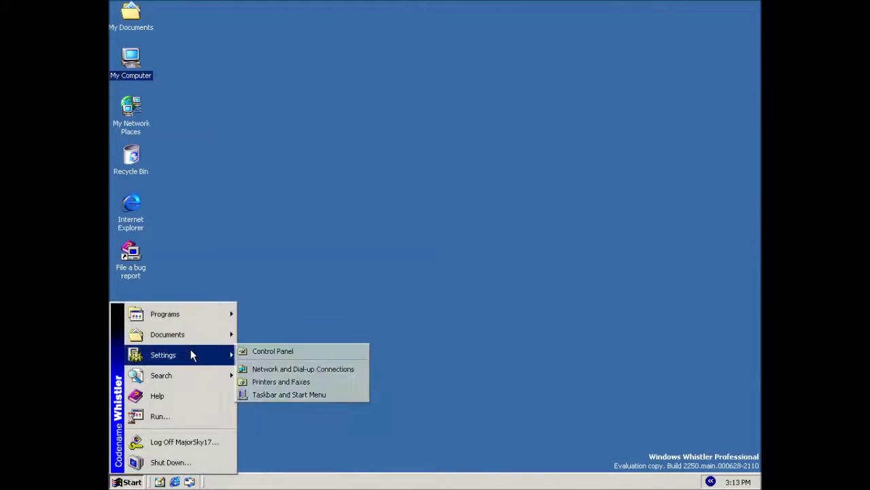
left_click(245, 352)
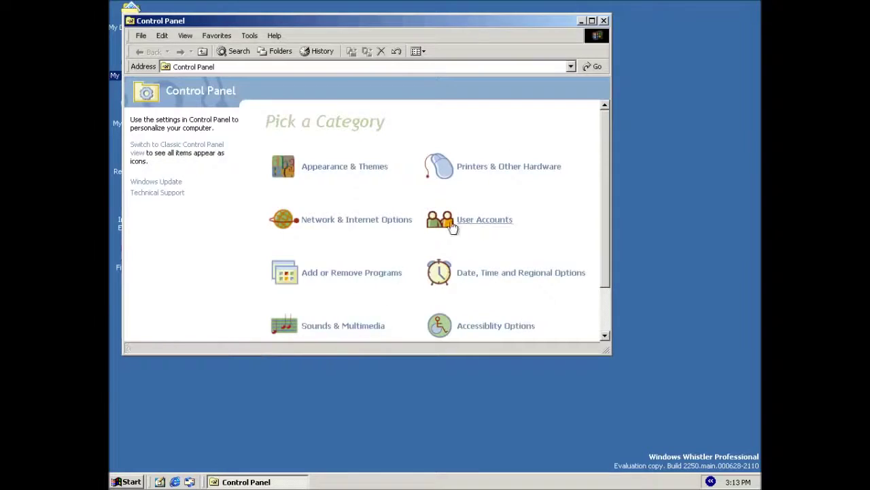
left_click(593, 21)
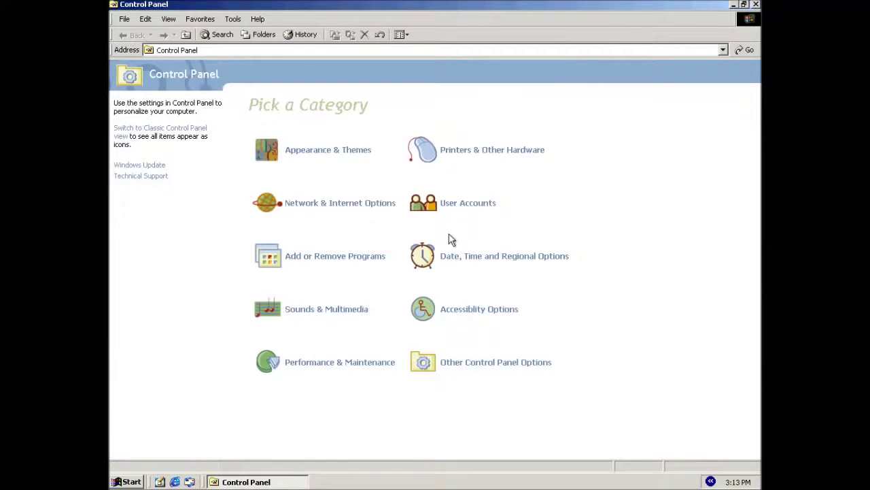
left_click(454, 204)
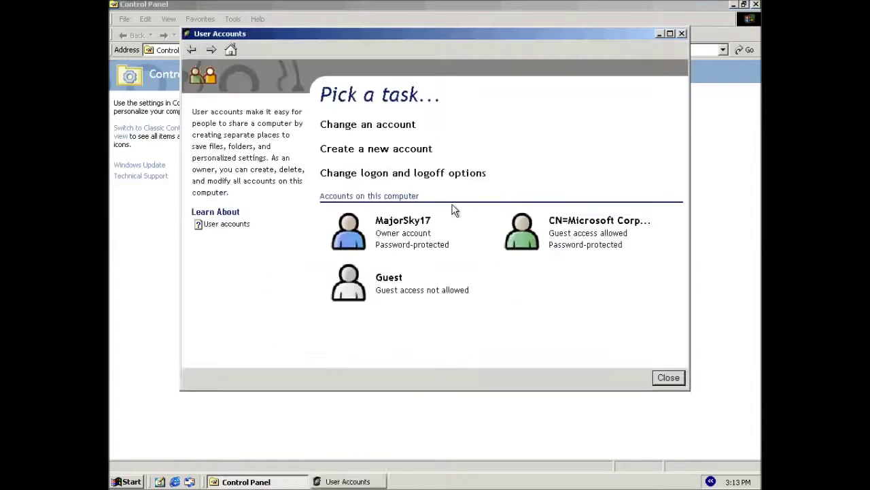
left_click(756, 4)
left_click_drag(534, 31, 545, 62)
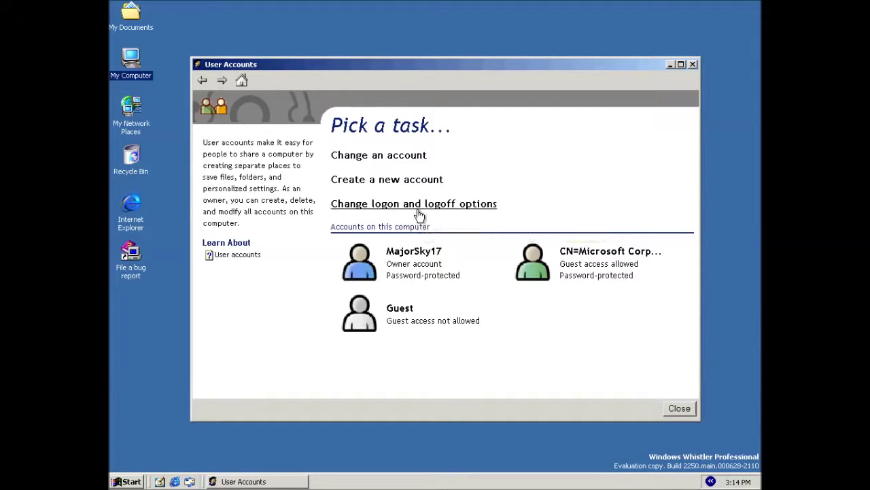
- Enable the Welcome page for fast and easy logon, apply the change and close User Accounts
left_click(418, 207)
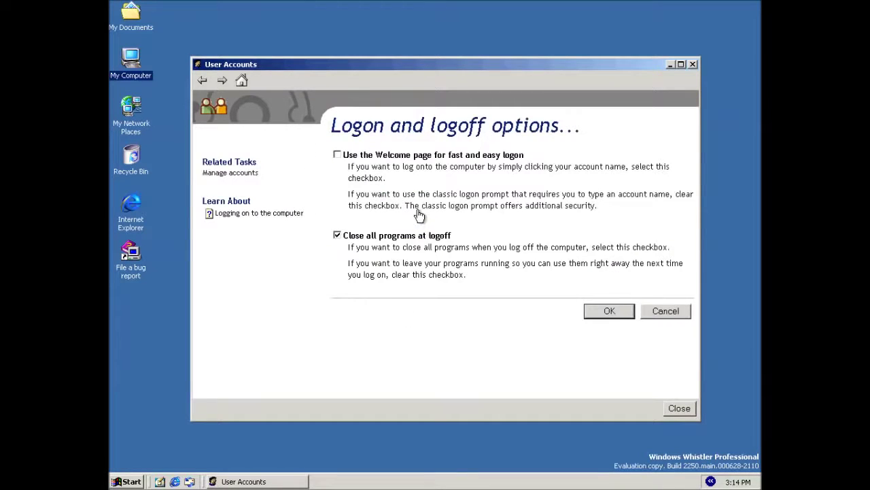
left_click(337, 155)
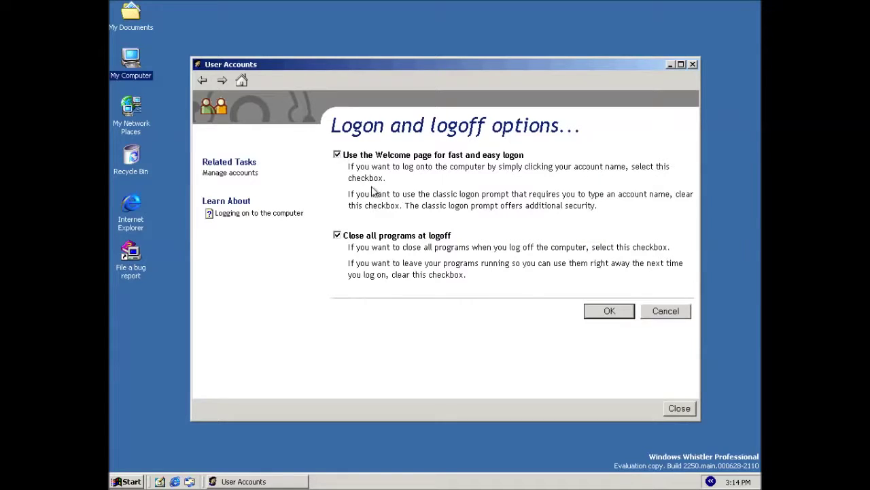
left_click(605, 314)
left_click(667, 410)
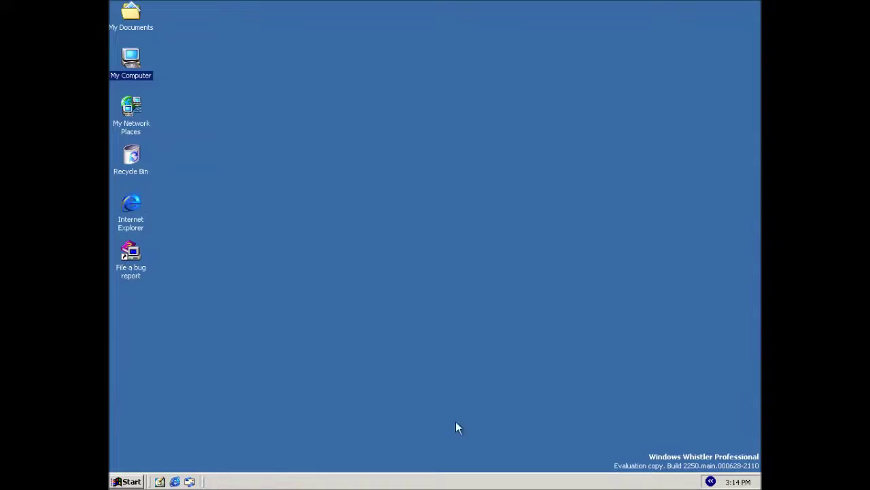
- Log off the current user account
left_click(143, 483)
left_click(162, 447)
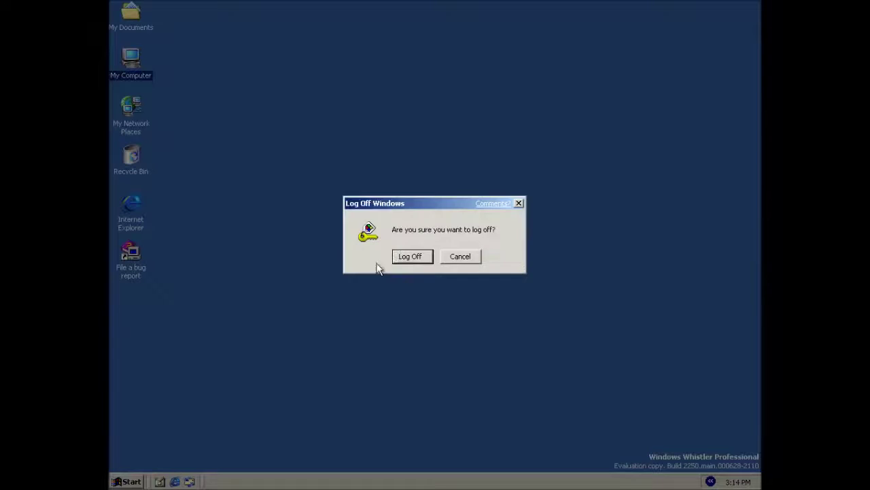
left_click(417, 255)
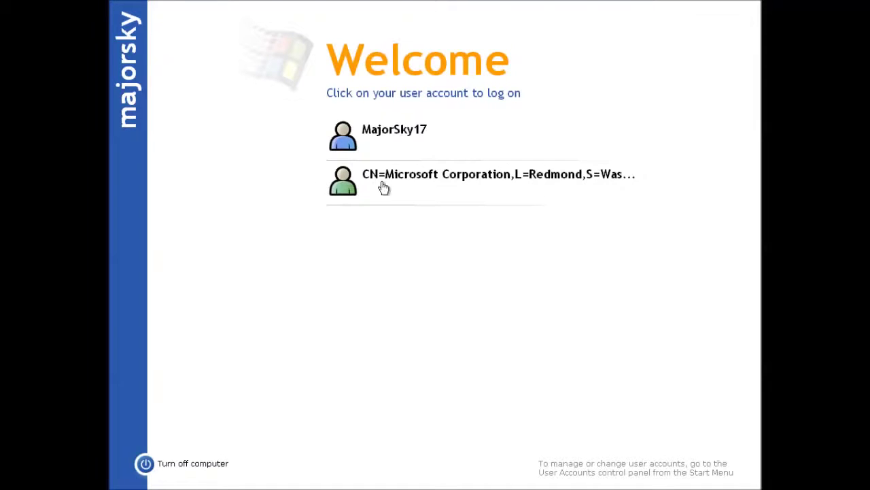
- View the Turn Off Computer options on the Welcome screen, cancel them and select the owner account to log on
left_click(346, 194)
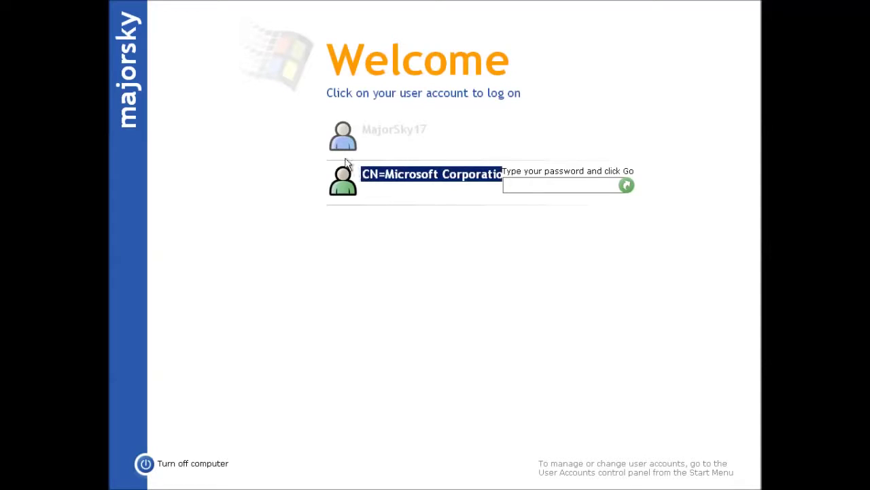
left_click(145, 463)
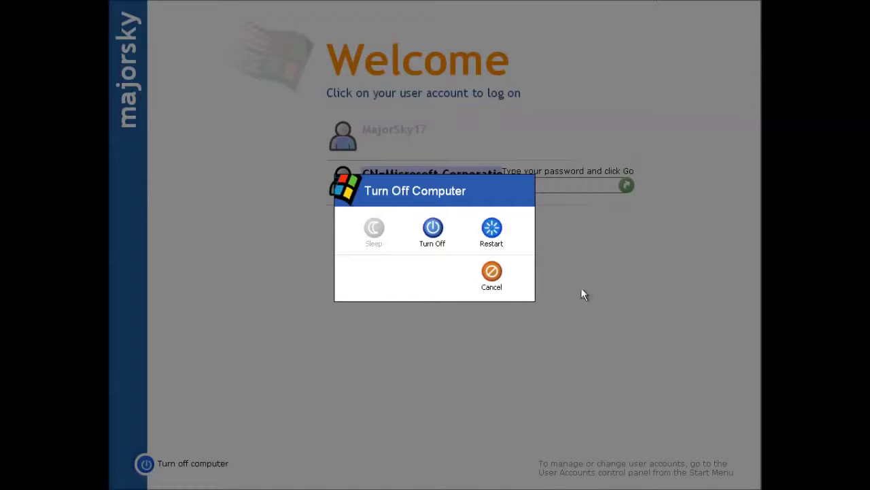
left_click(491, 274)
left_click(351, 147)
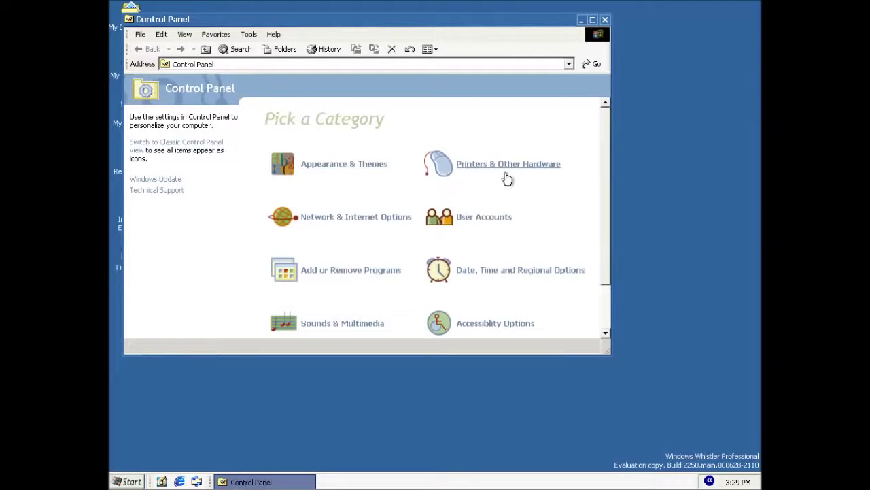
- Change the owner account's picture in User Accounts to the orange figure, dismissing the DirectDraw message
left_click(485, 223)
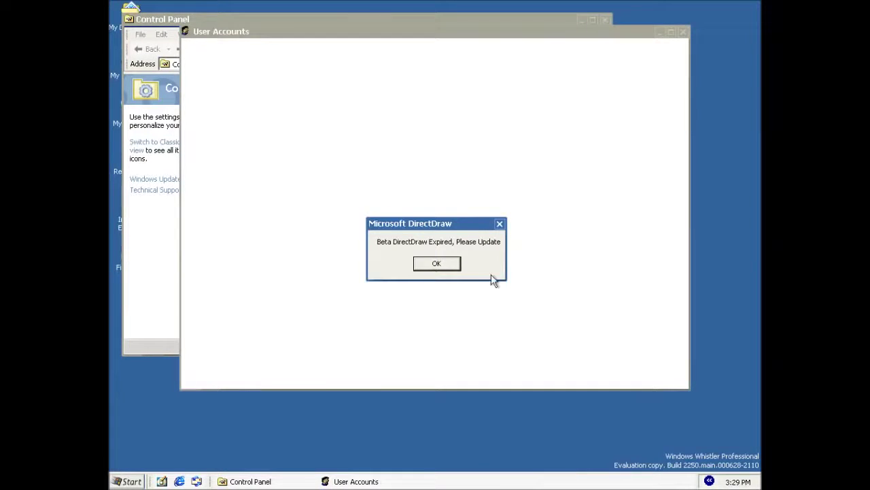
left_click(450, 265)
left_click(353, 125)
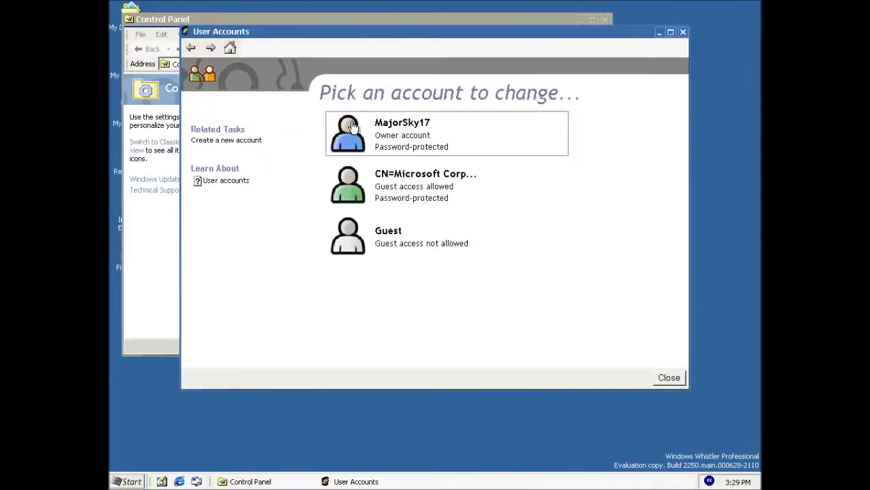
left_click(348, 134)
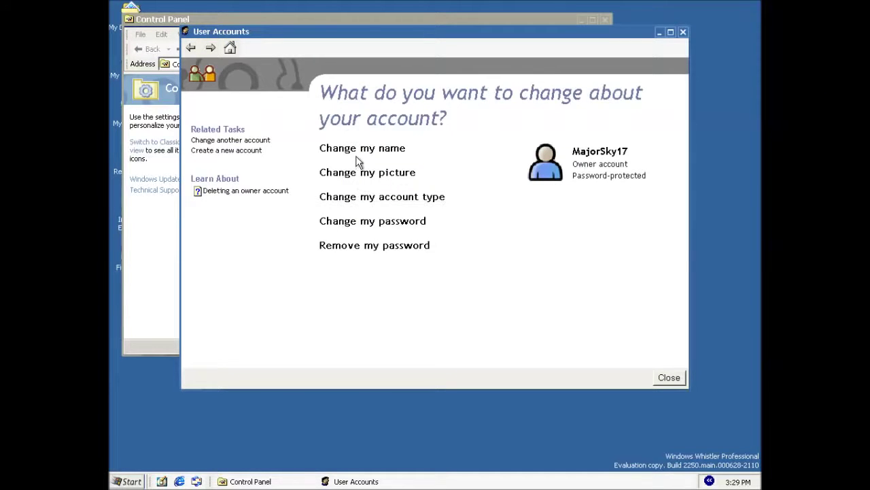
left_click(354, 178)
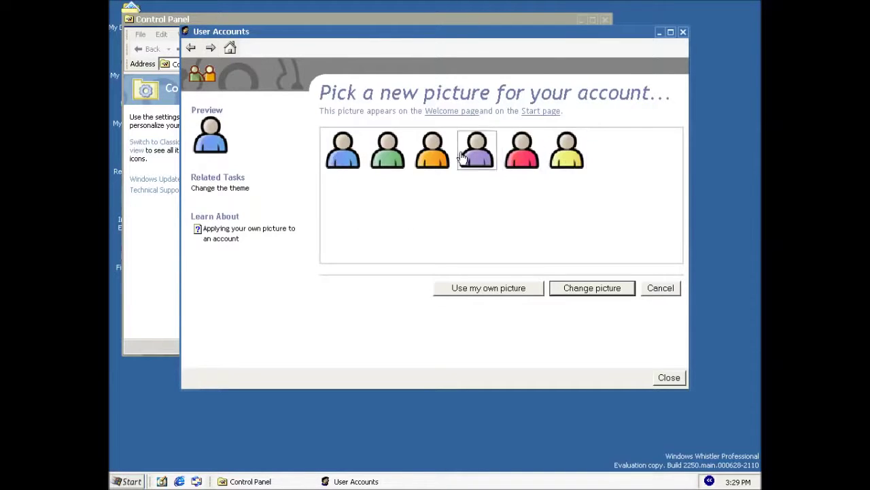
left_click(436, 168)
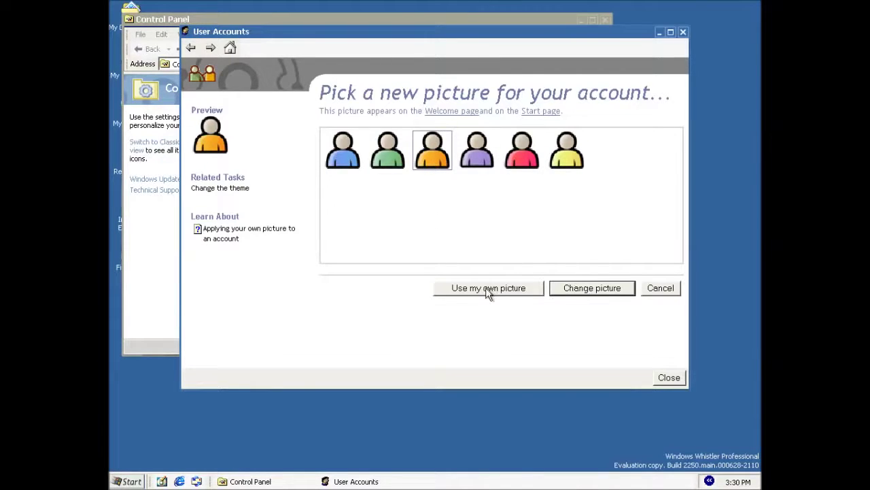
left_click(609, 289)
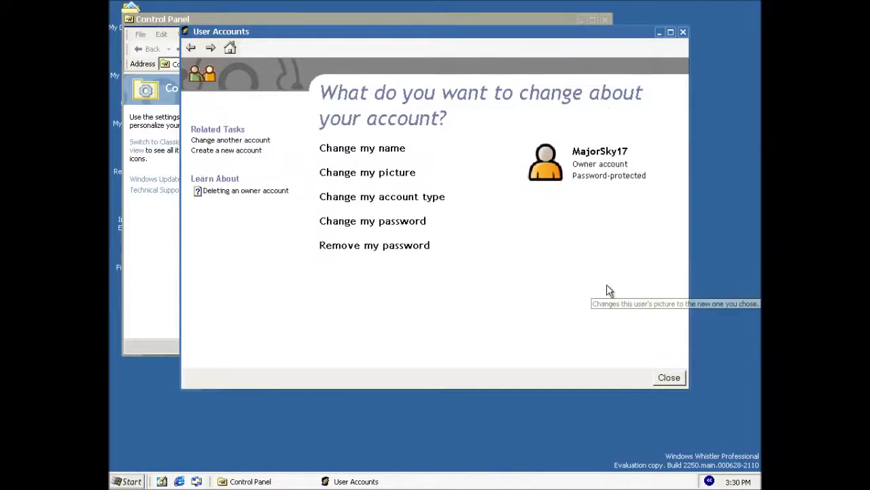
- Review the Owner, Standard and Limited account type options for the current account, cancel without changing it, and close User Accounts
left_click(390, 198)
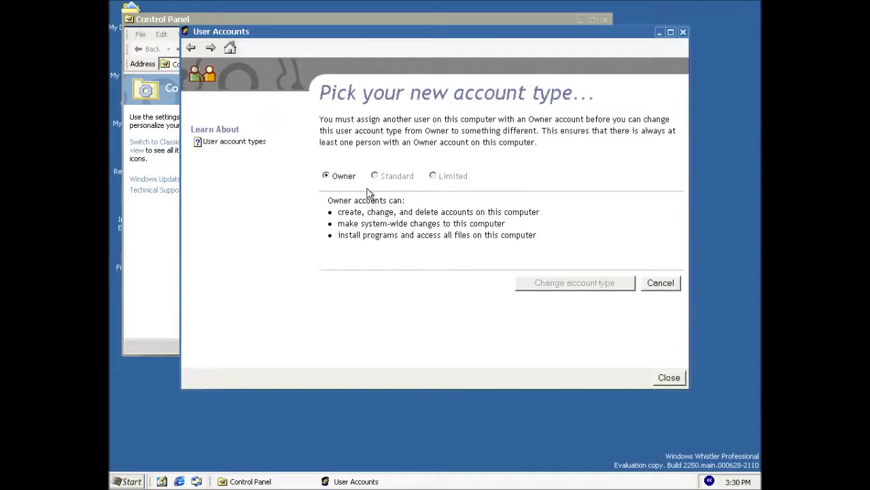
mouse_move(439, 186)
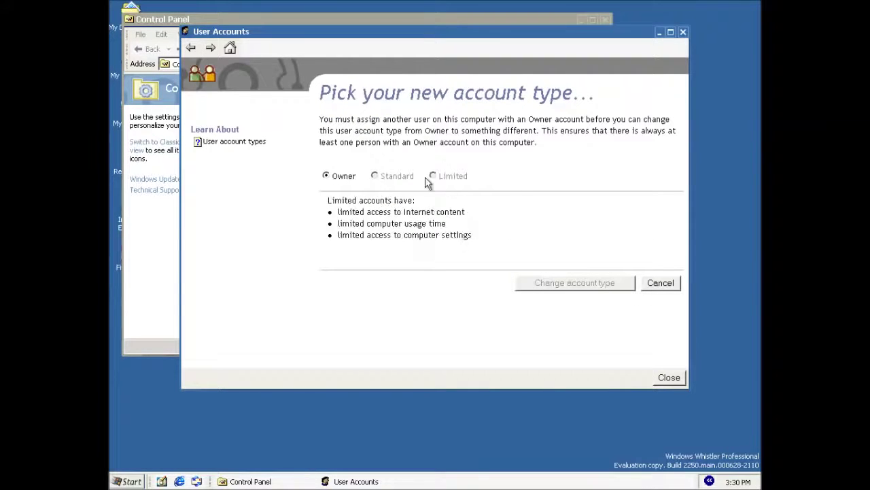
left_click(661, 282)
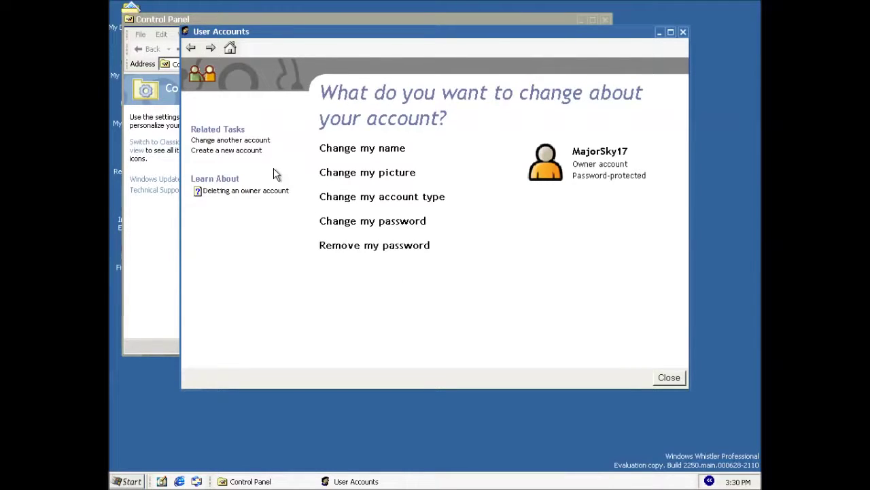
left_click(231, 49)
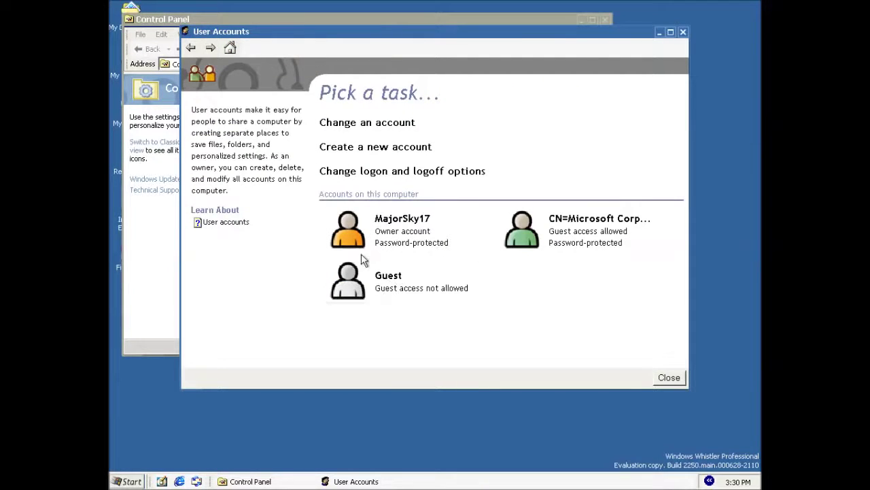
left_click(683, 32)
- Maximize Control Panel, try viewing the Profiles page of the Speech v5.0 properties, dismissing the DirectSound message and aborting the failed assertion
left_click(592, 19)
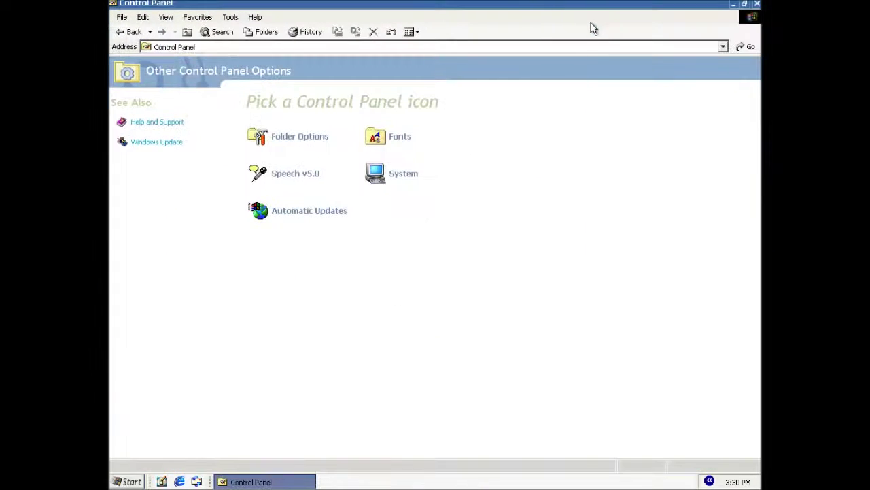
left_click(291, 175)
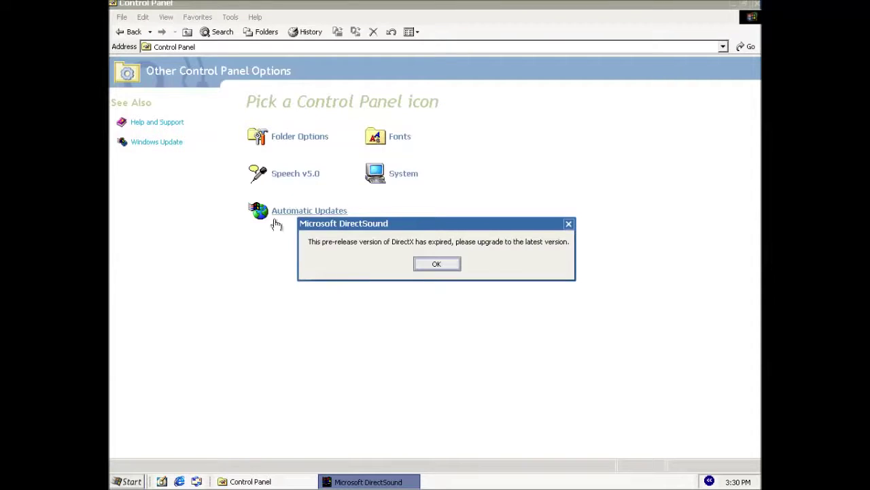
left_click(429, 264)
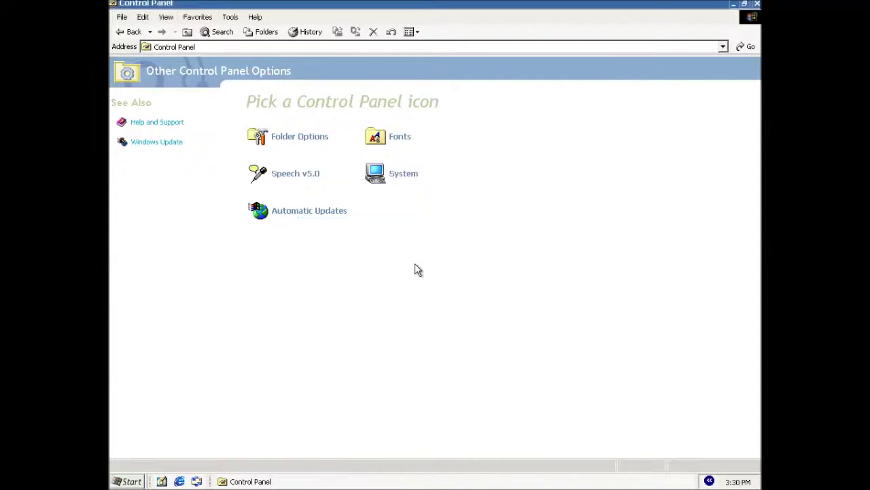
left_click_drag(232, 10, 440, 111)
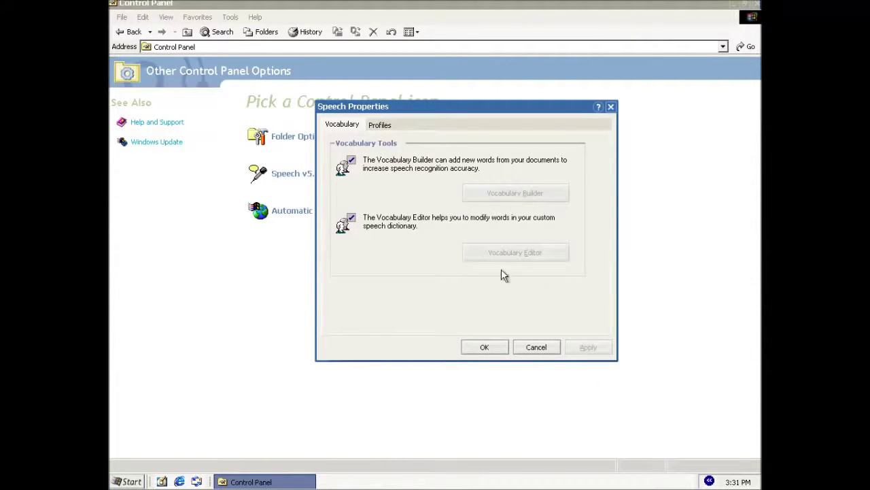
left_click(380, 128)
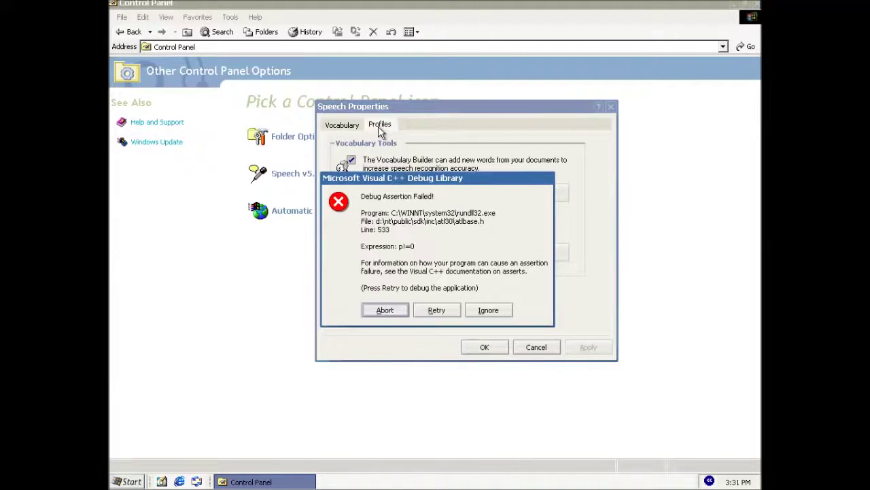
left_click(380, 311)
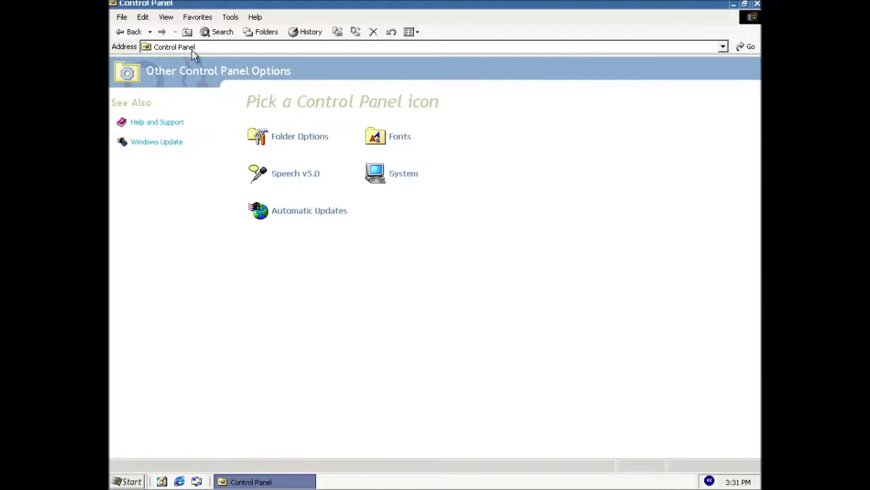
left_click(187, 31)
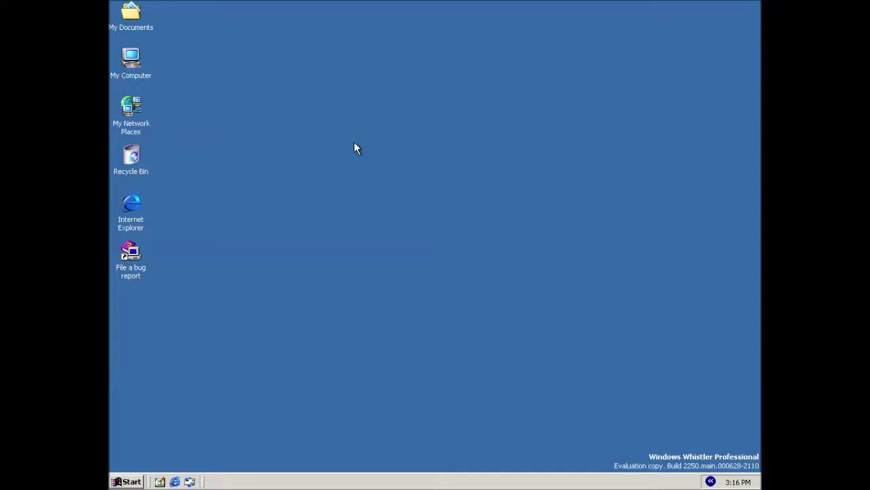
- Open the desktop's Display Properties and check the choices for the Windows theme
right_click(378, 178)
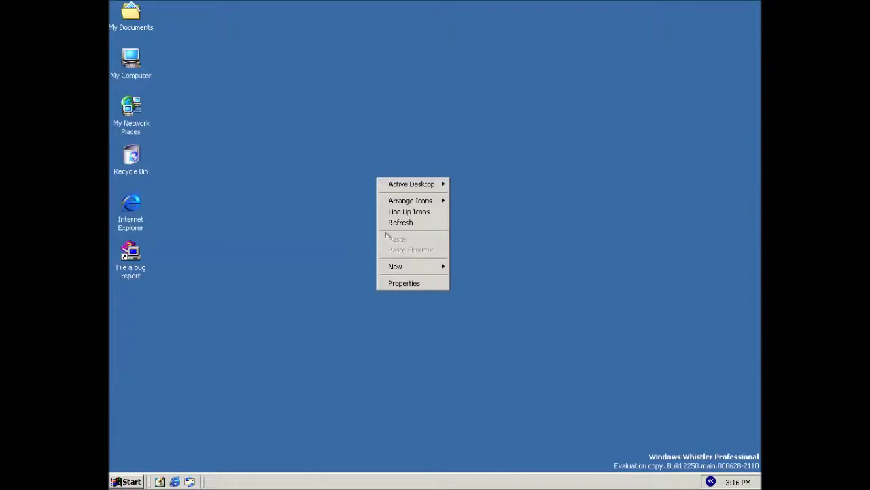
left_click(391, 284)
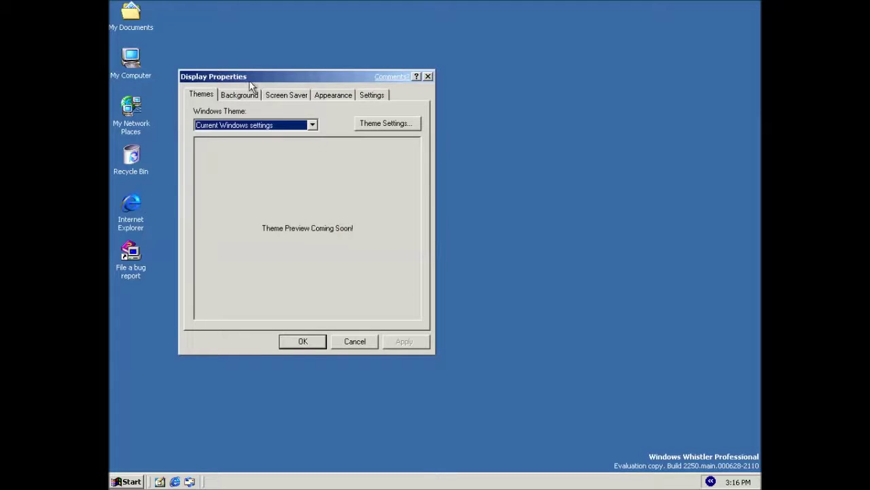
left_click_drag(264, 79, 397, 106)
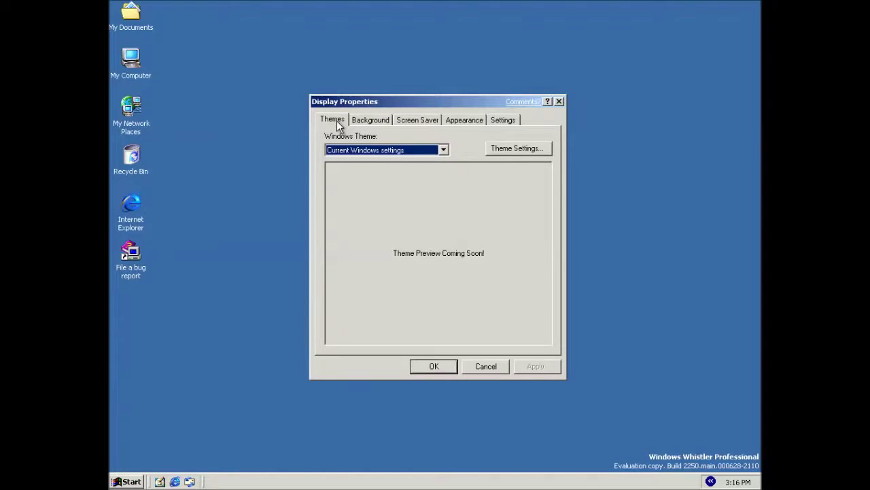
left_click(444, 150)
left_click(445, 151)
- Apply the Professional visual style with the Default color scheme and close Display Properties
left_click(458, 123)
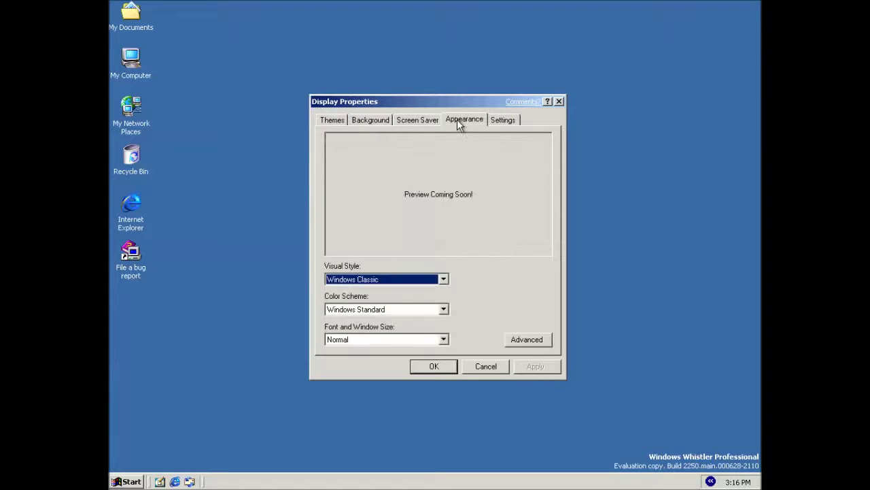
left_click(446, 280)
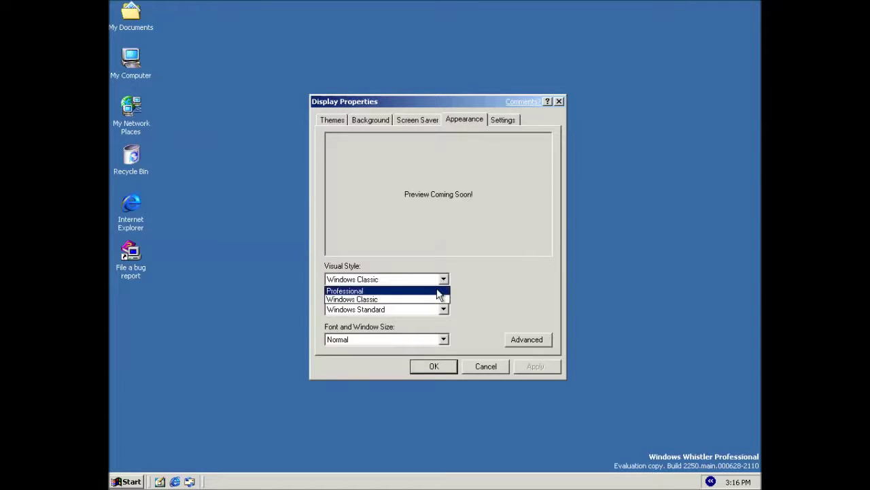
left_click(438, 291)
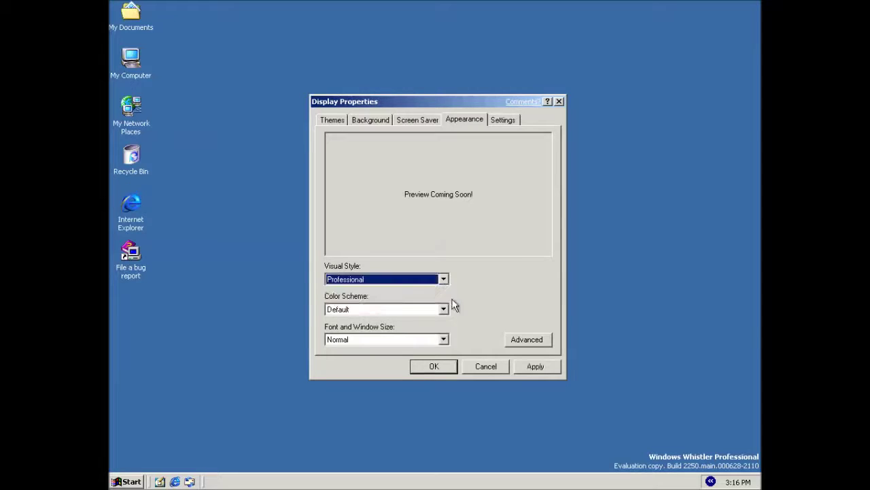
left_click(533, 366)
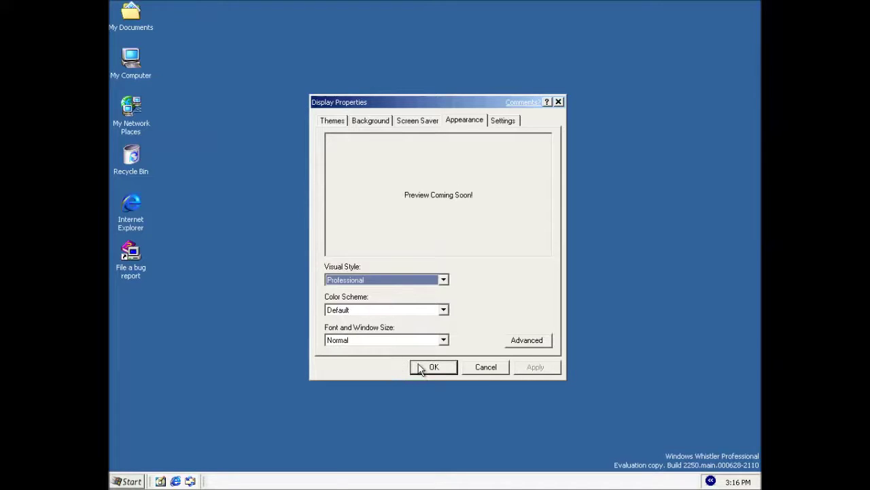
left_click(443, 309)
left_click(436, 317)
left_click(433, 367)
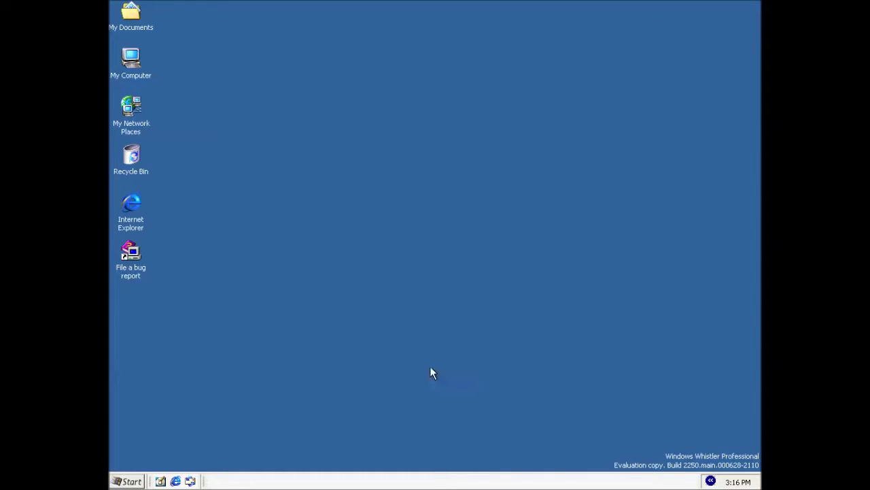
- Reopen Display Properties to view its Themes and Appearance pages in the new visual style, and close it
left_click(142, 480)
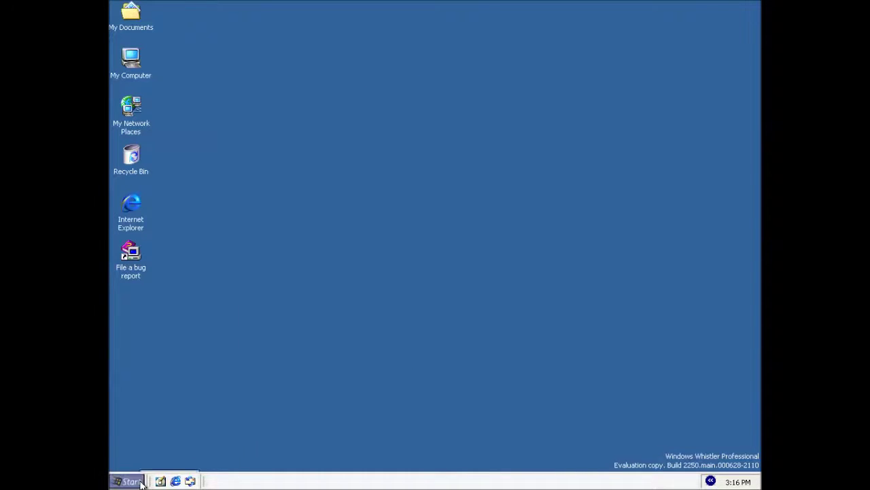
right_click(419, 332)
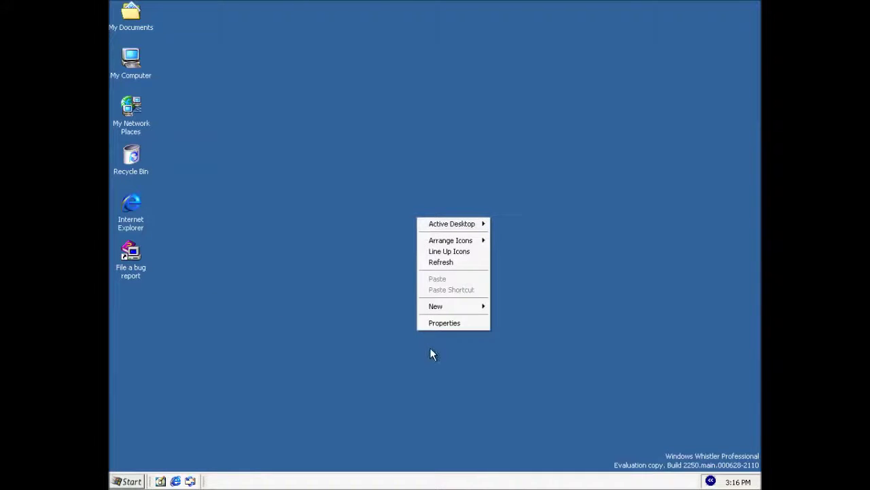
left_click(431, 324)
left_click_drag(268, 93, 501, 107)
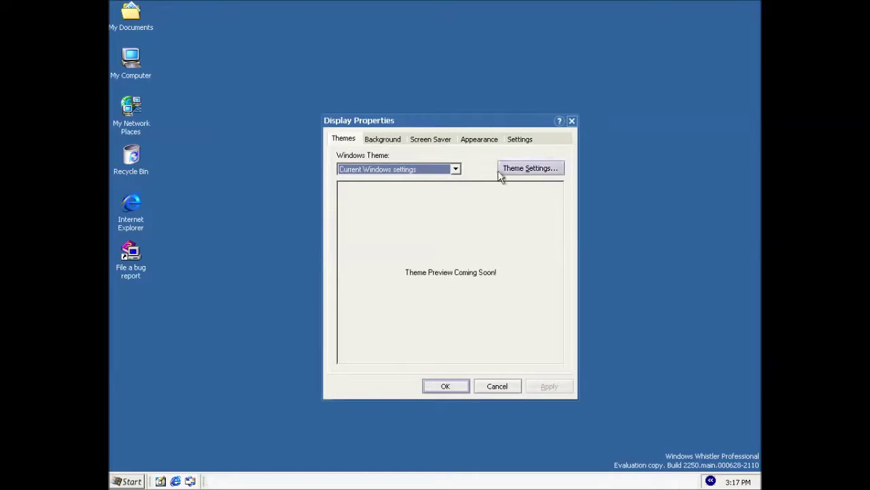
left_click_drag(381, 120, 370, 100)
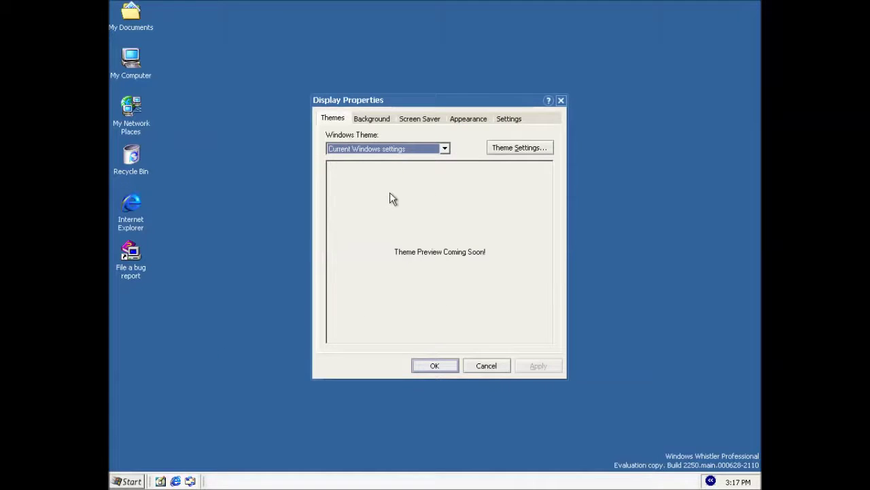
left_click(461, 119)
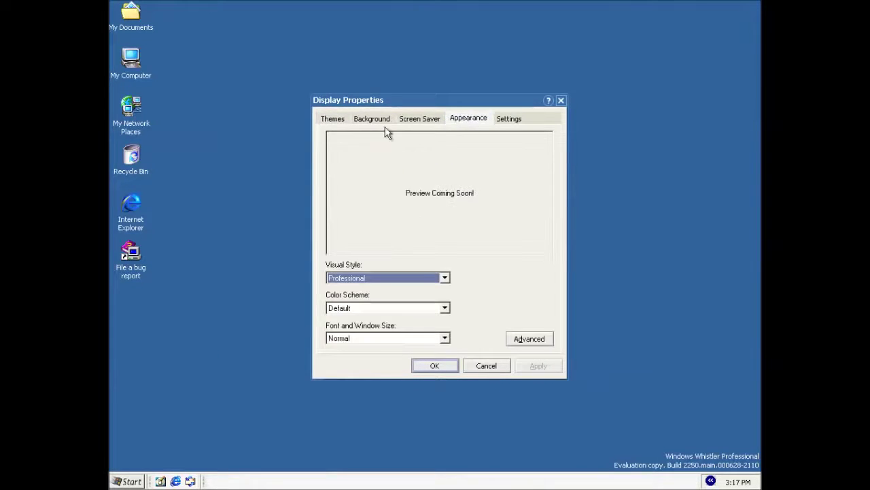
key("Escape")
- View the behavior options for the Volume notification icon in the Start and Taskbar Properties and cancel the Notifications dialog
right_click(358, 476)
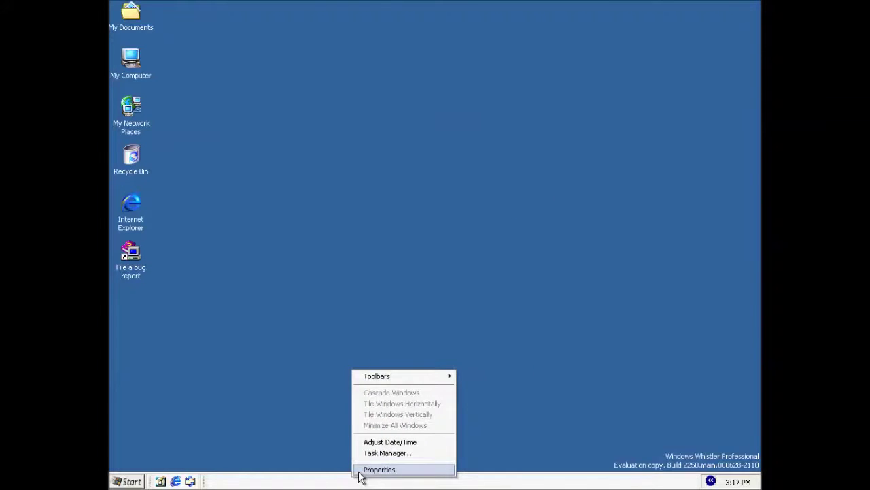
left_click(378, 470)
left_click_drag(227, 189, 411, 130)
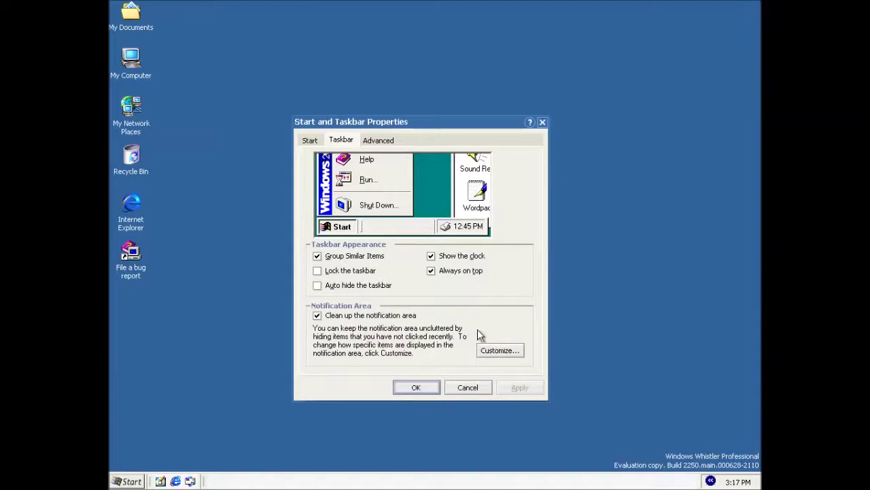
left_click(485, 353)
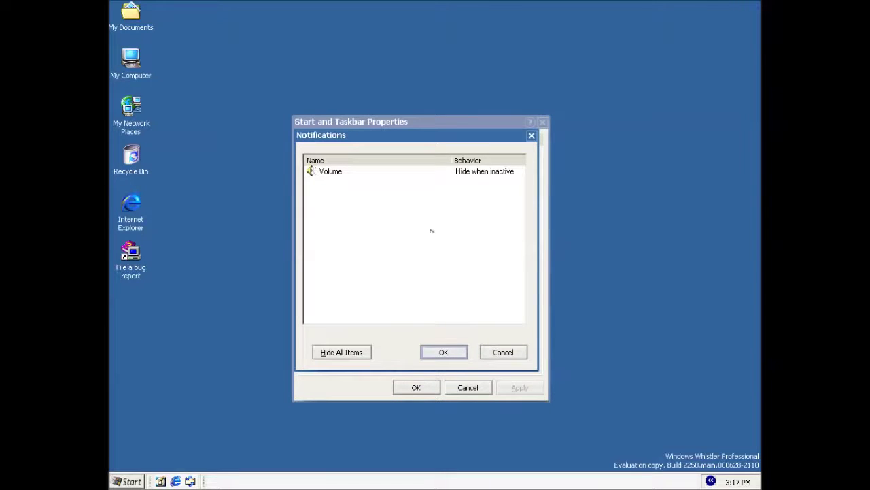
left_click(343, 171)
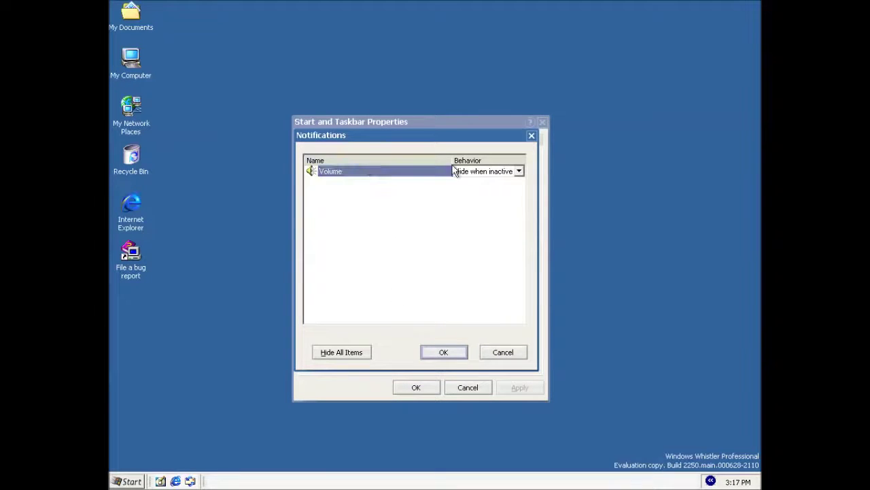
left_click(519, 171)
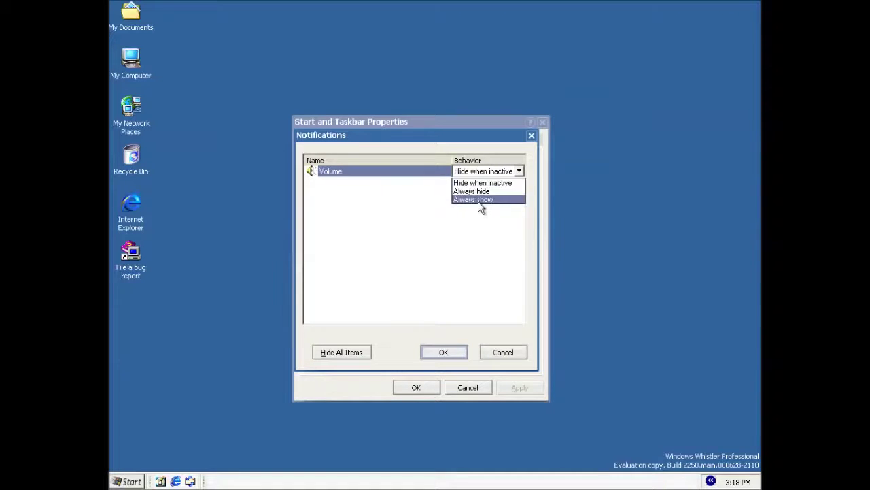
left_click(518, 172)
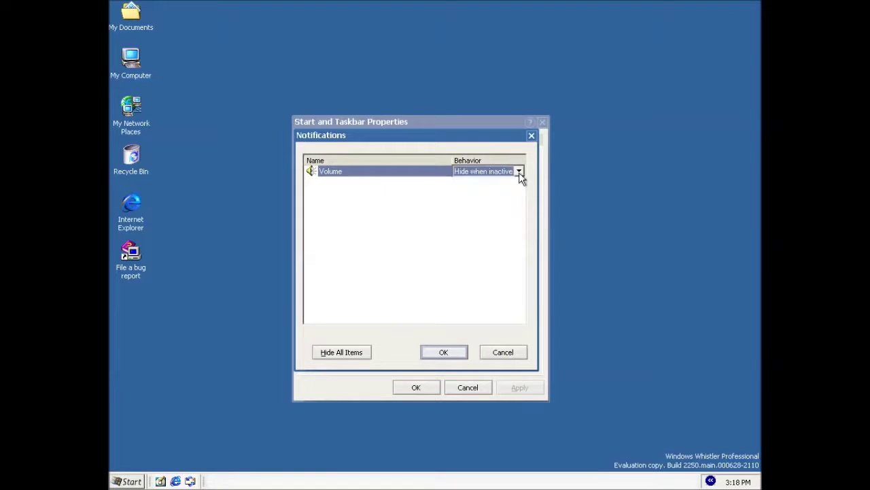
left_click(496, 356)
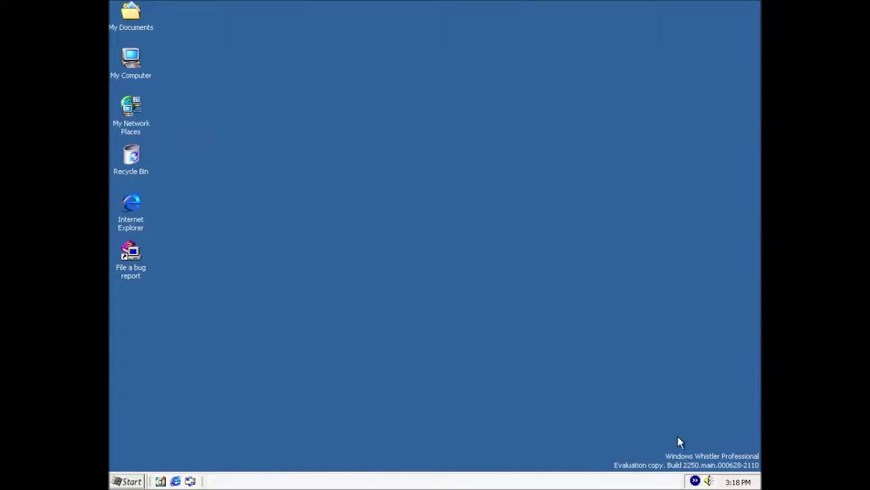
- Collapse the notification area and view the Start menu settings in the Start and Taskbar Properties
left_click(696, 480)
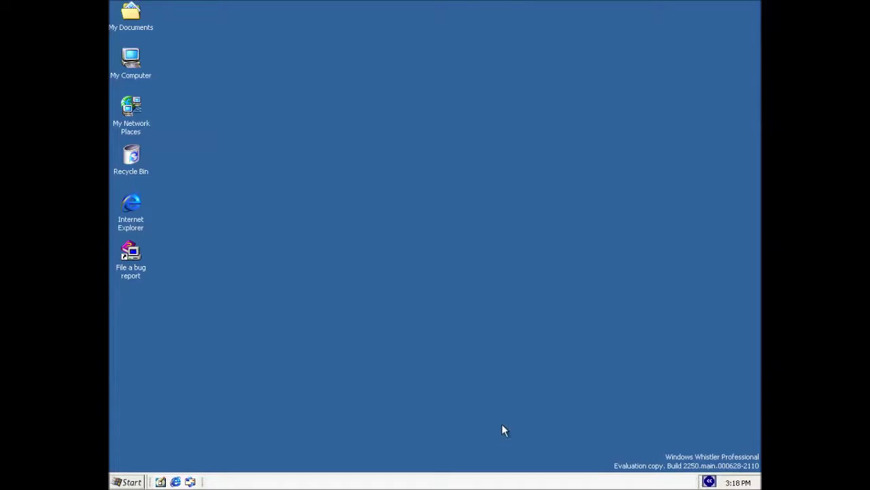
right_click(374, 480)
left_click(383, 468)
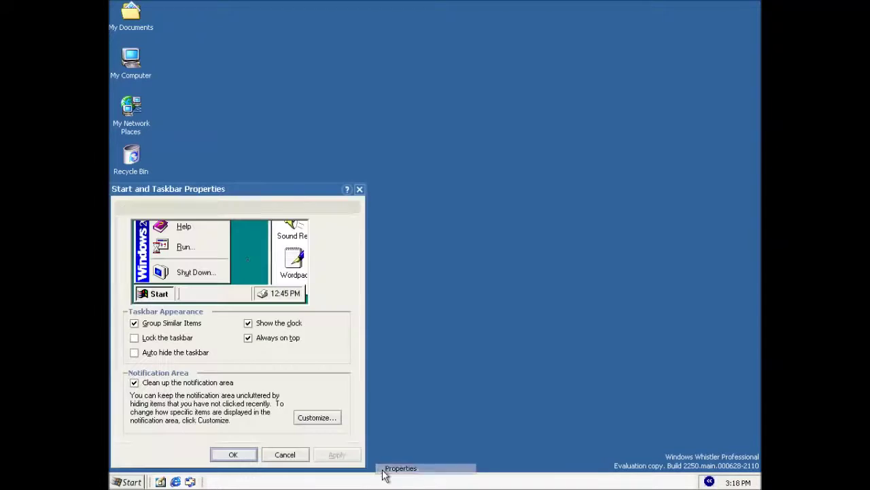
left_click_drag(249, 189, 428, 110)
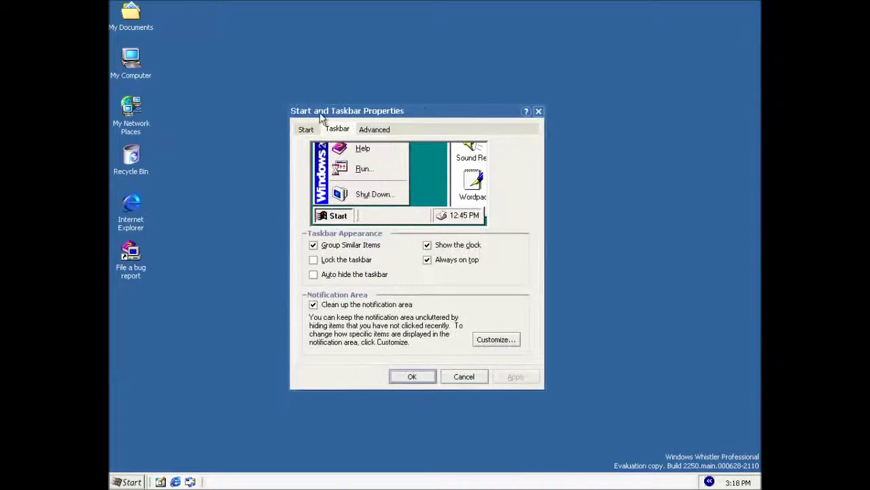
left_click(308, 129)
left_click_drag(321, 112, 350, 145)
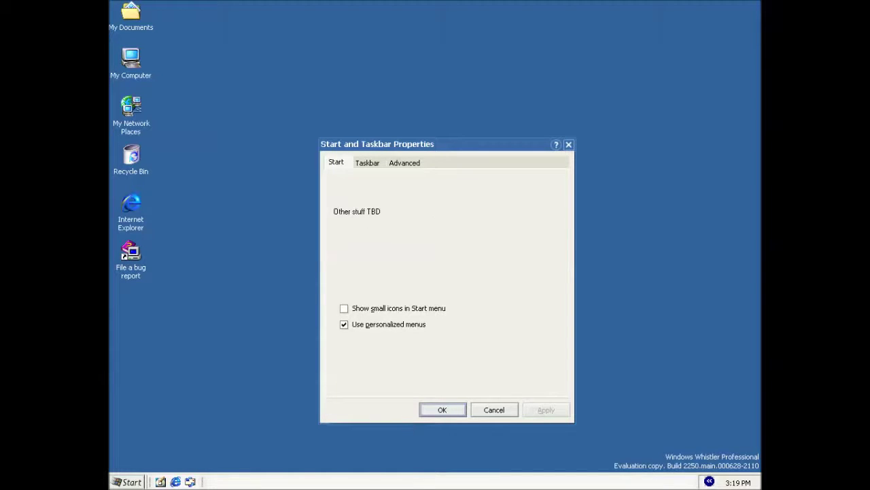
- View the items of the classic Start menu and close it
left_click(127, 482)
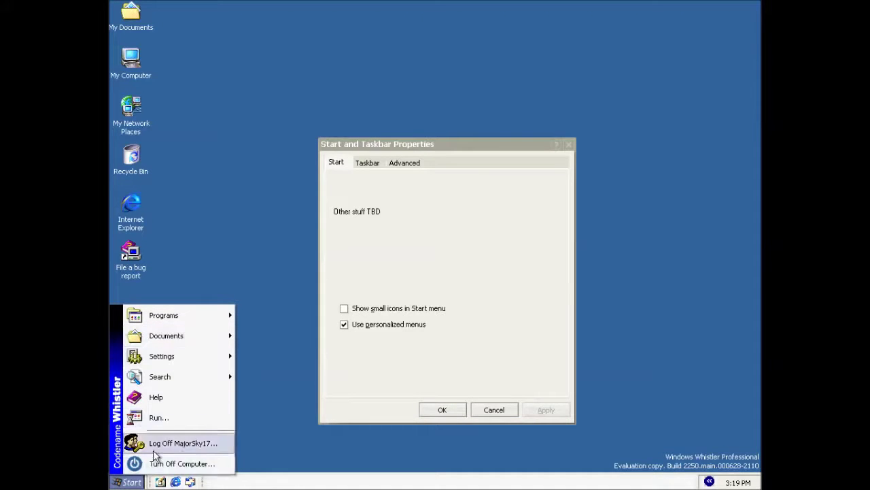
left_click(390, 238)
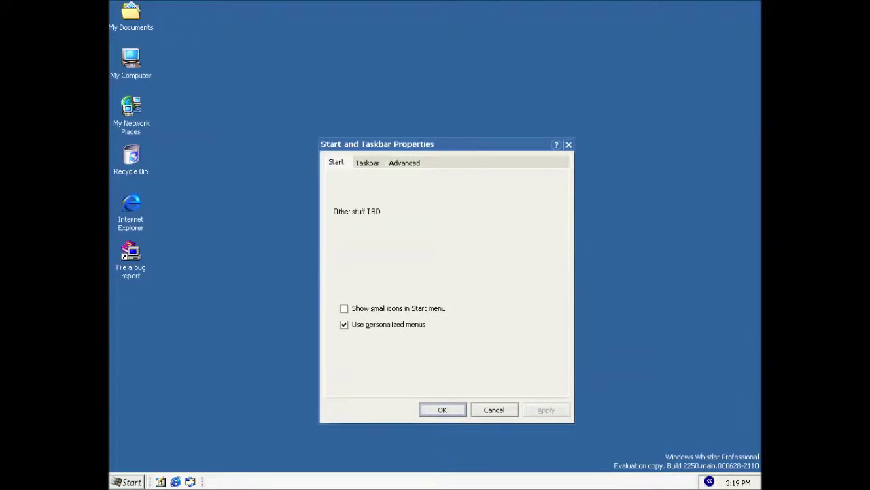
- Move the Start and Taskbar Properties dialog higher, turn on its hidden option for the new Start menu, apply it and close the dialog
left_click_drag(467, 144, 476, 80)
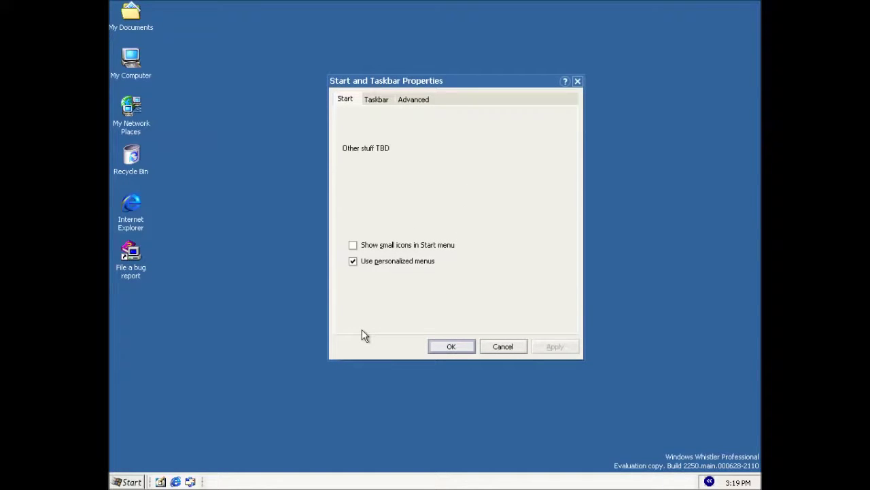
key("alt+d")
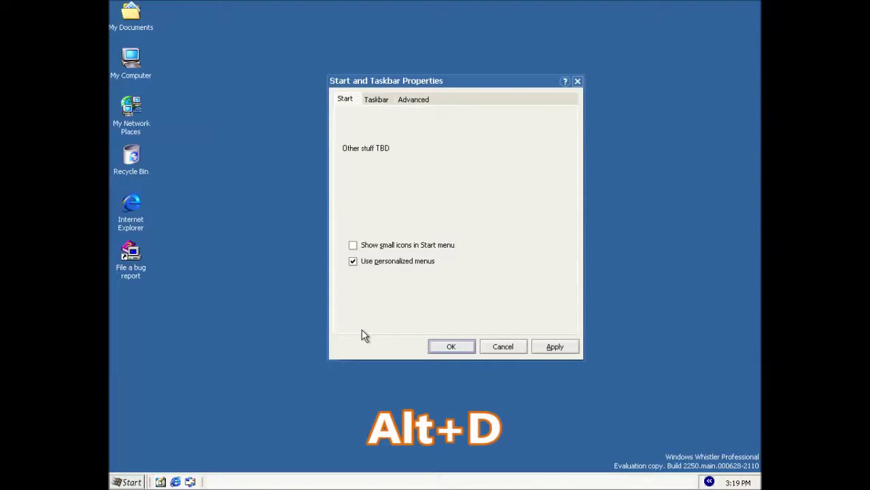
left_click(540, 349)
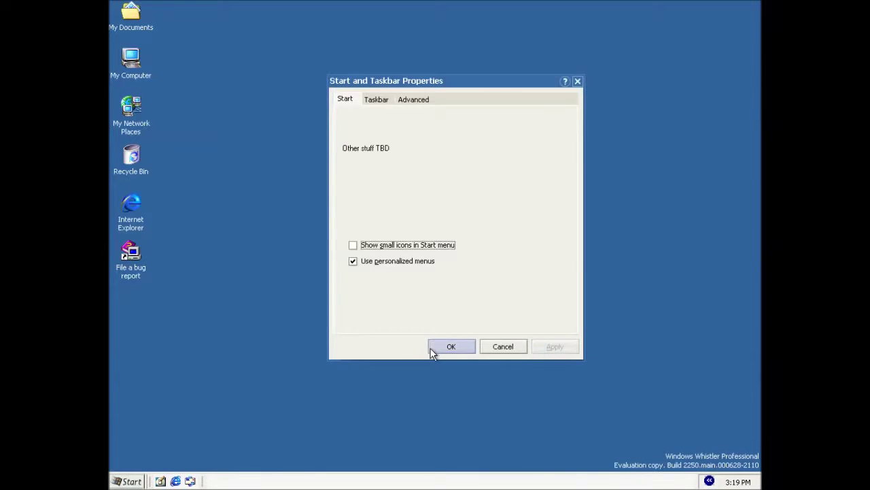
left_click(449, 348)
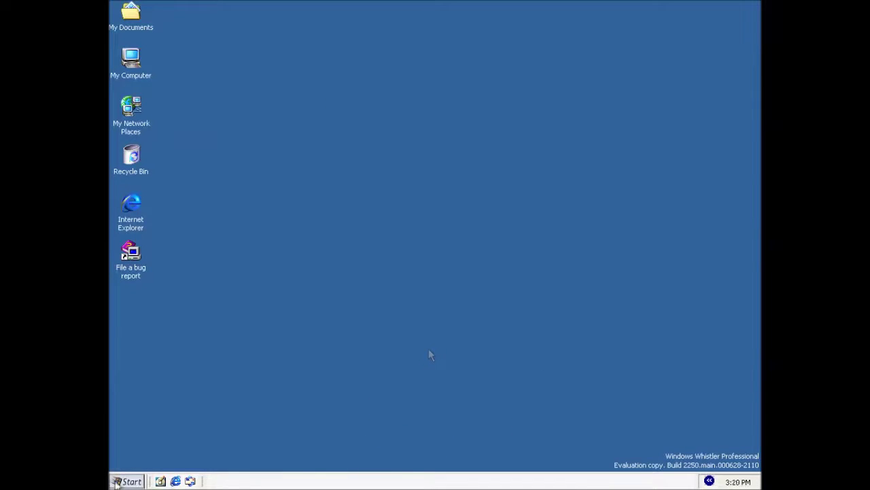
- Open My Documents, the Run dialog and Help + Support from the new Start menu, and close all three windows
left_click(122, 482)
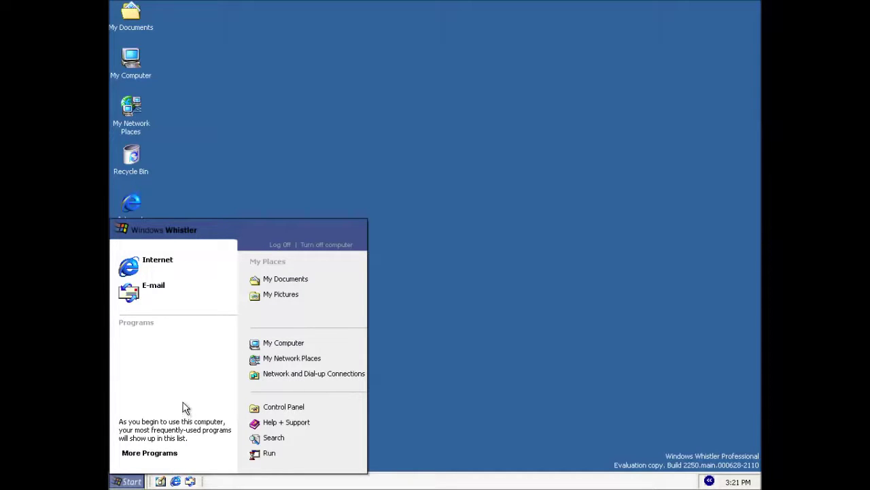
left_click(325, 280)
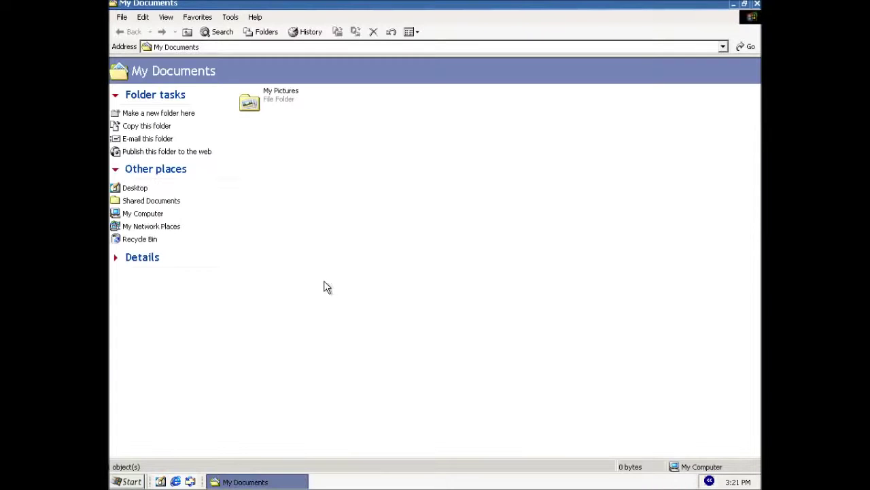
left_click(132, 481)
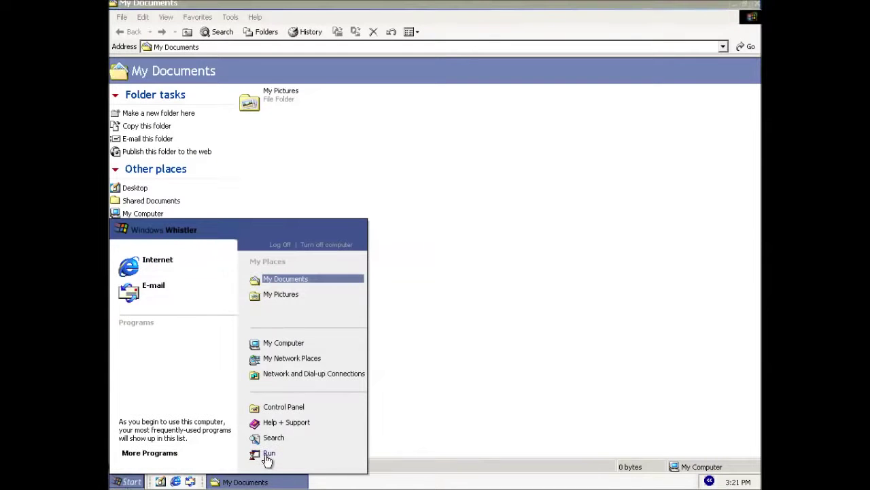
left_click(267, 453)
left_click(129, 481)
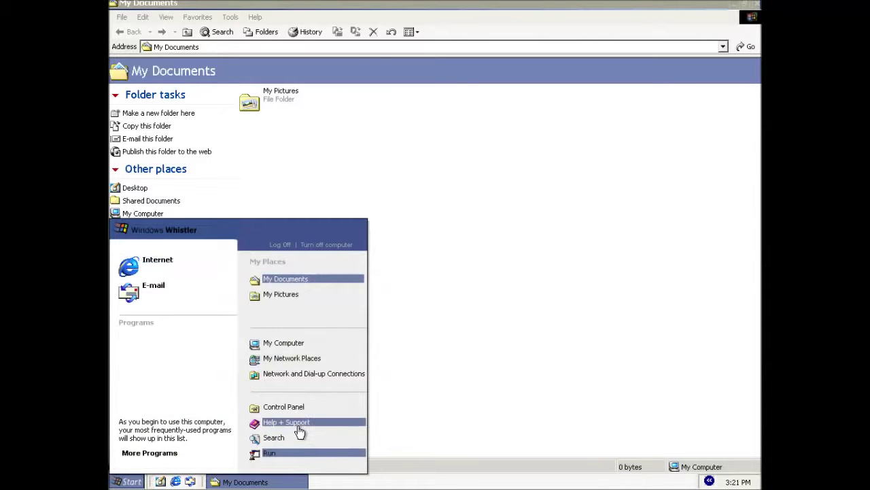
left_click(300, 427)
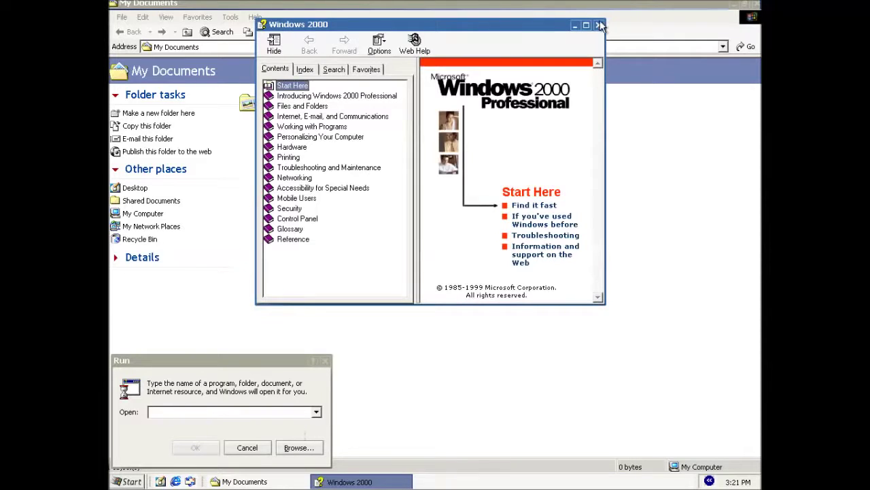
left_click(599, 25)
left_click(756, 4)
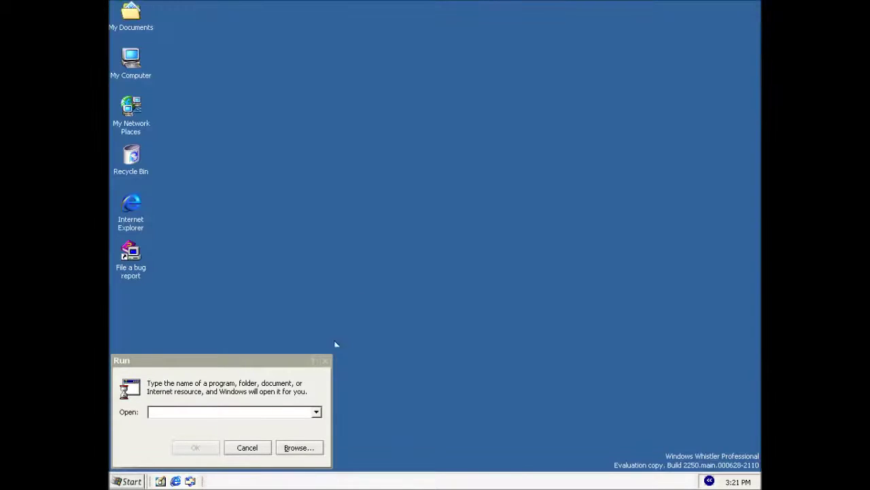
left_click(325, 362)
- View the More Programs list and its Accessories group in the new Start menu, and close the menu
left_click(127, 481)
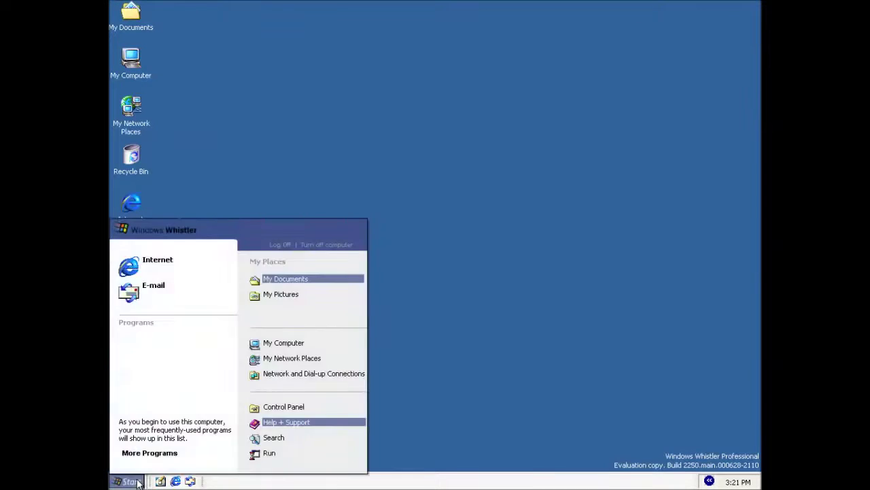
mouse_move(147, 460)
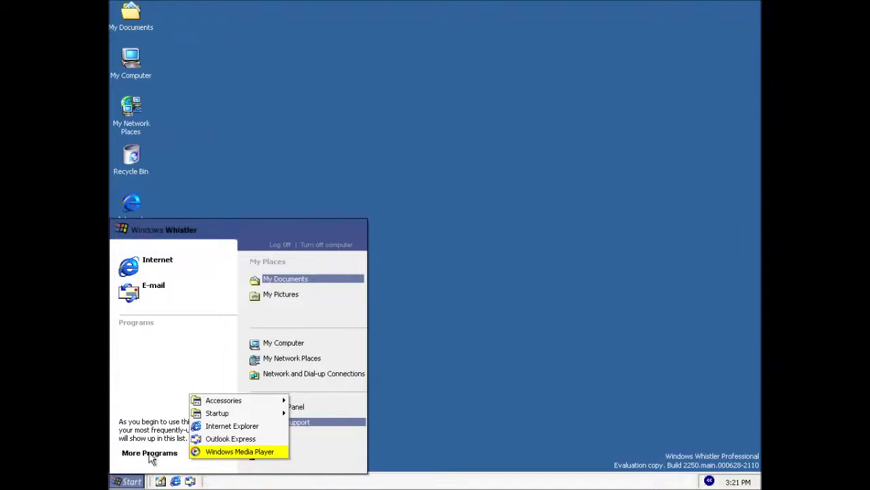
mouse_move(272, 401)
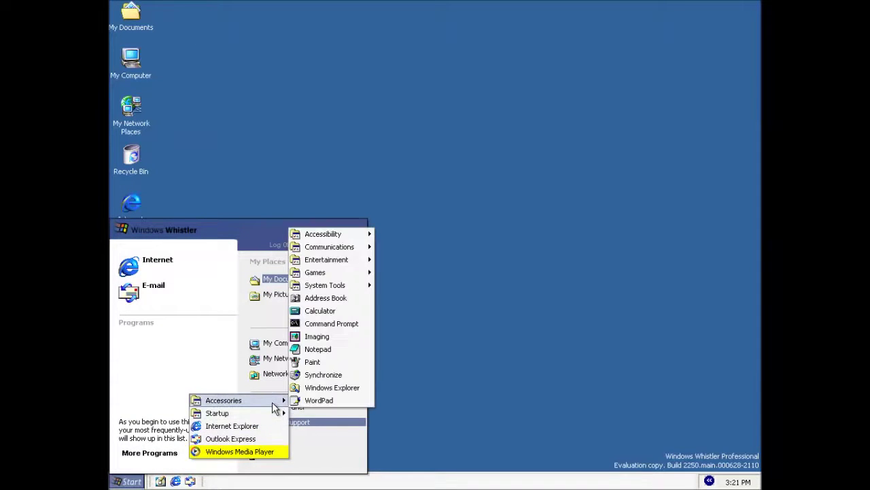
left_click(489, 157)
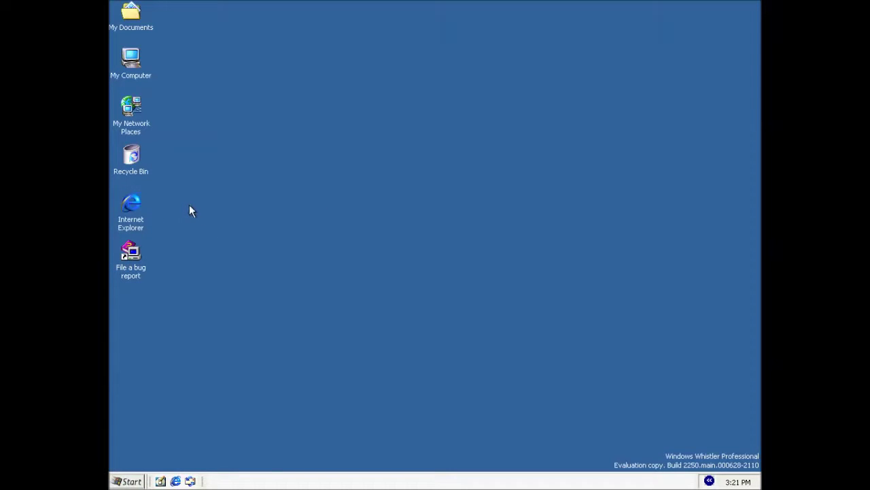
- Browse from My Computer to the C:\WINNT\Web\StartPage folder
double_click(125, 61)
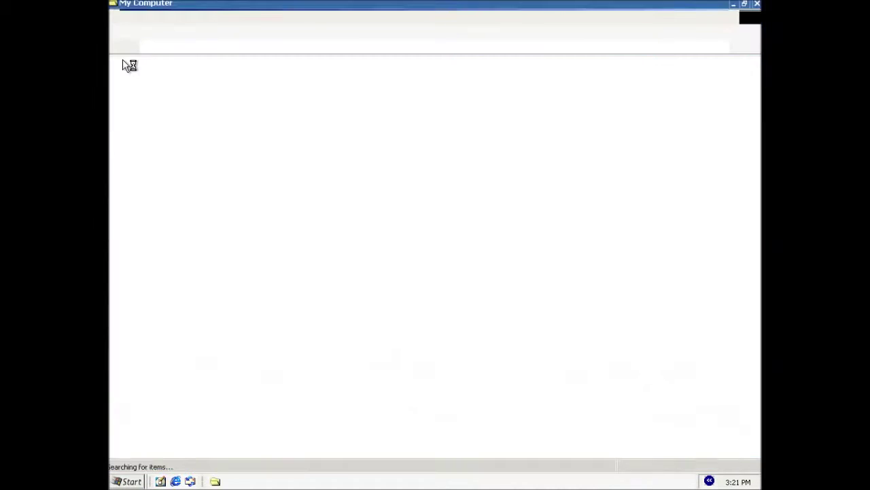
double_click(276, 134)
double_click(542, 75)
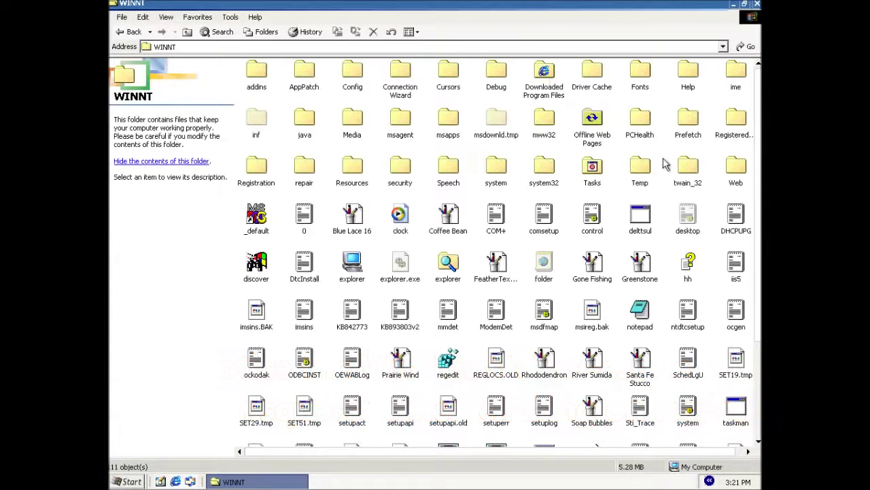
double_click(732, 171)
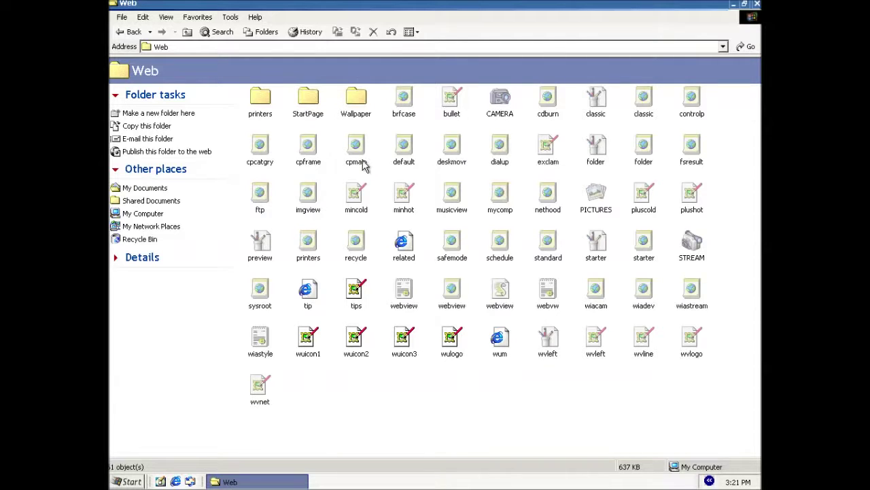
double_click(312, 97)
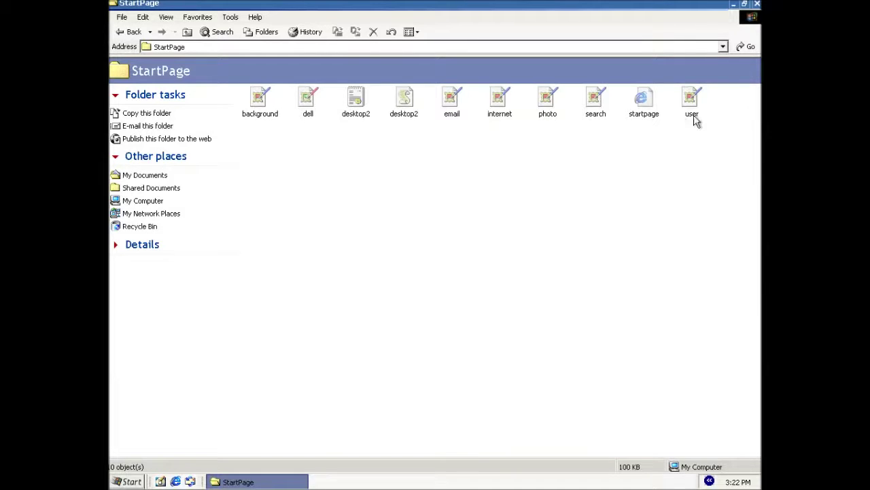
- View the startpage HTML file in a maximized Internet Explorer window, and close the browser and the StartPage folder
left_click(639, 120)
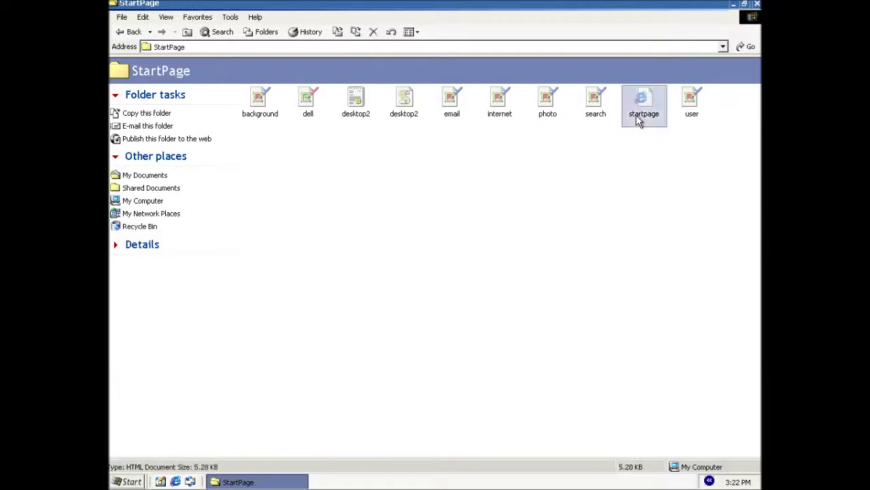
double_click(639, 119)
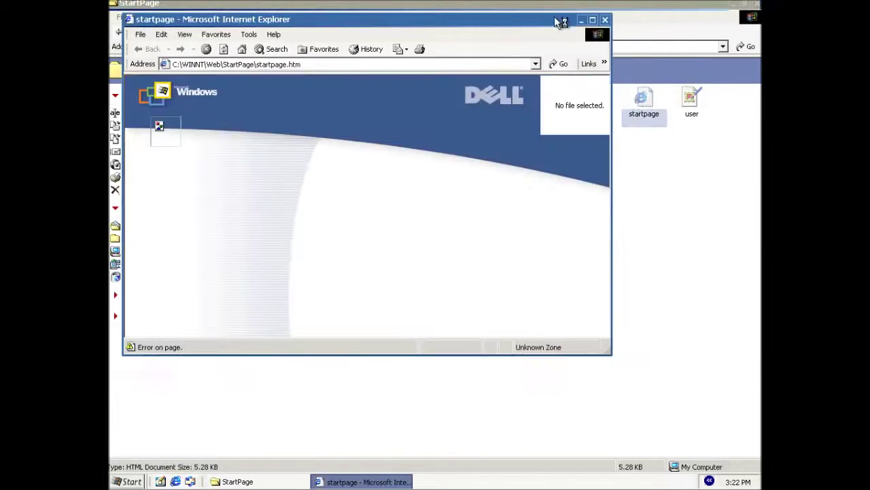
left_click(592, 21)
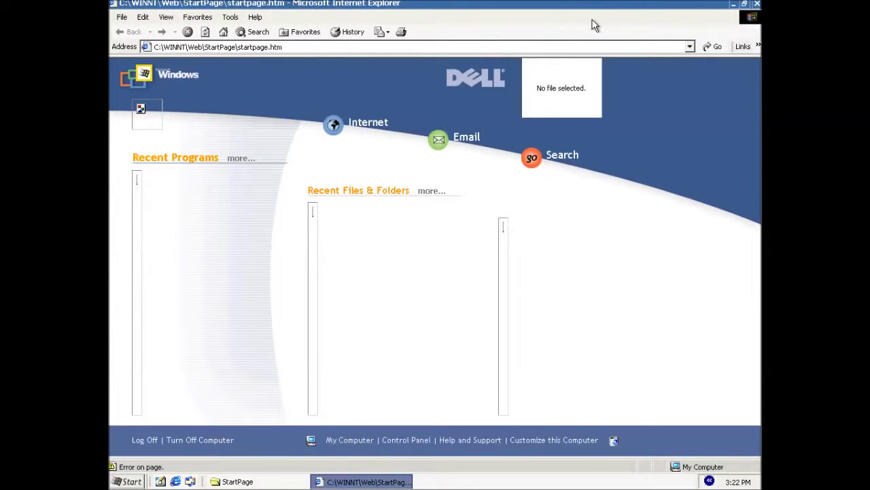
left_click(756, 4)
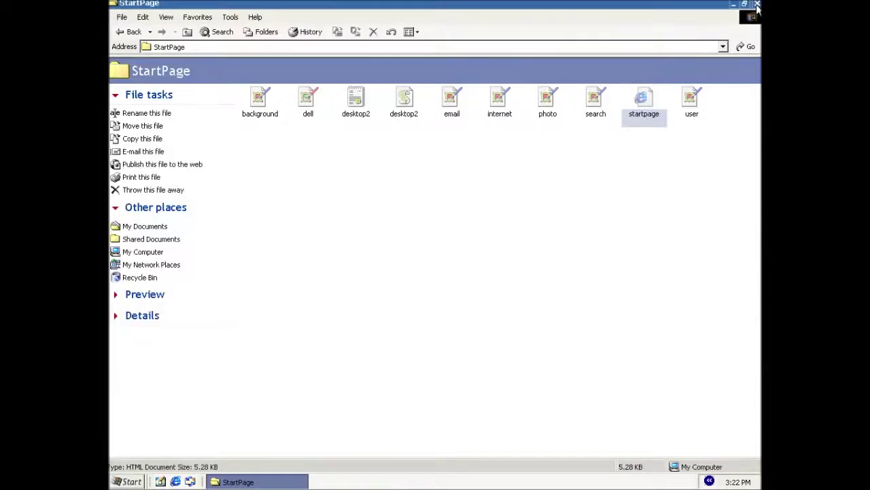
left_click(757, 4)
- Show startpage.htm as an Active Desktop item and expand it to fill the whole desktop
right_click(382, 125)
mouse_move(401, 130)
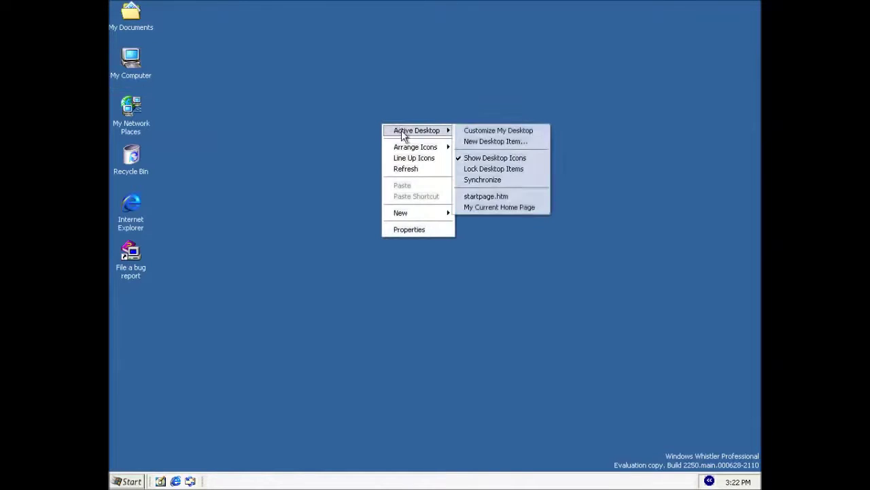
left_click(490, 196)
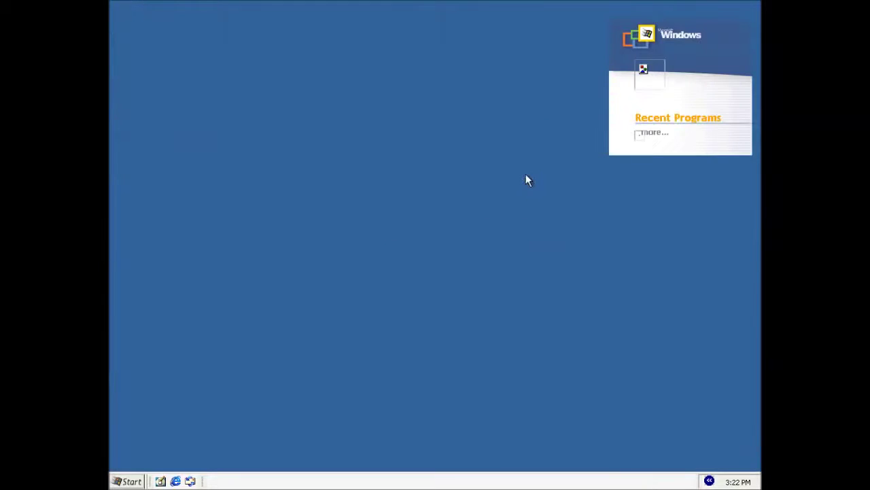
left_click(721, 12)
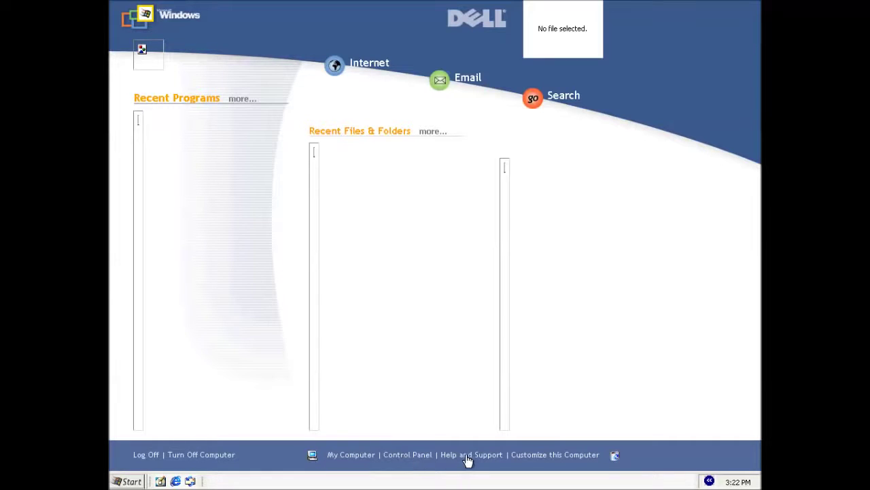
- Try the start page's Customize this Computer and Recycle Bin links, closing each window that opens
left_click(566, 460)
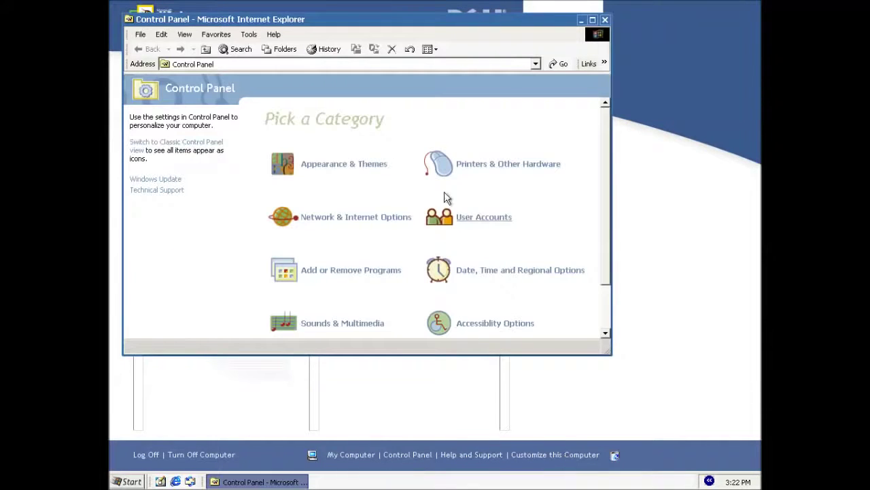
left_click(606, 19)
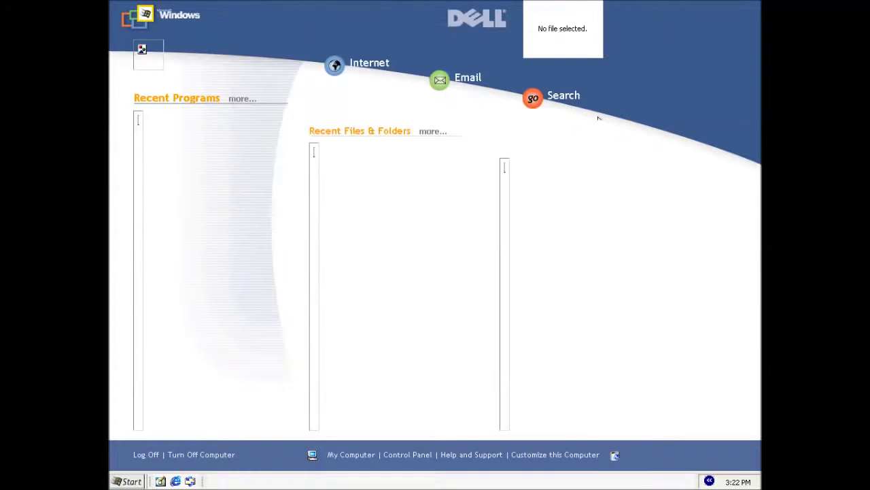
left_click(614, 456)
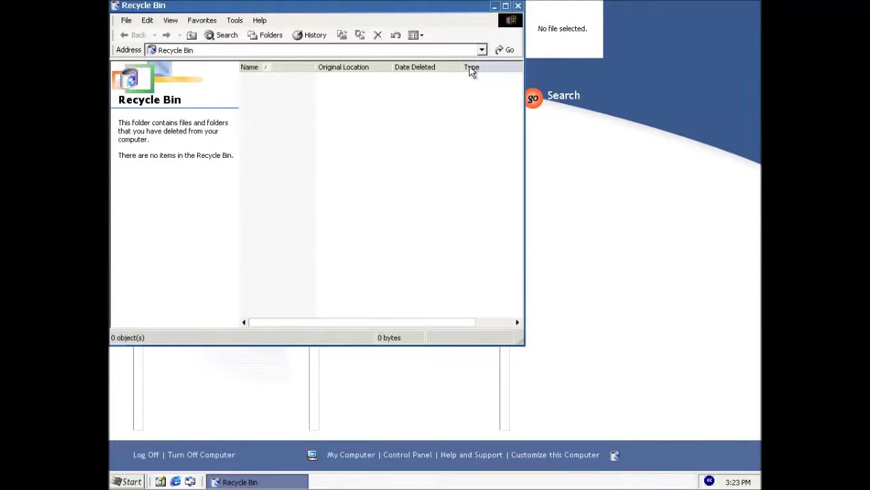
left_click(517, 6)
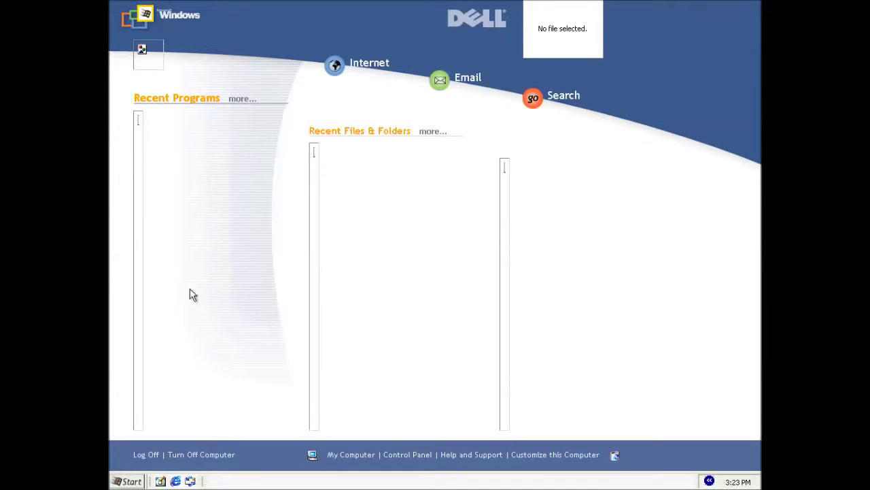
- View the new Start menu over the start page desktop and close it
left_click(131, 482)
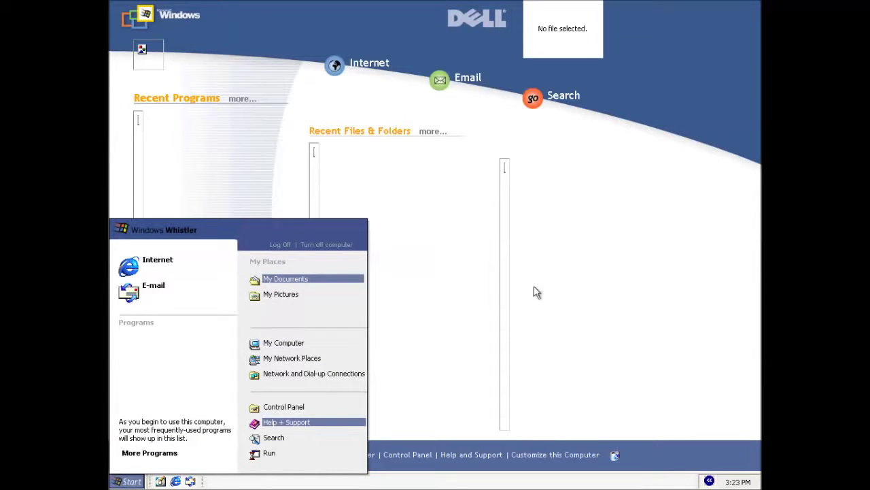
left_click(676, 233)
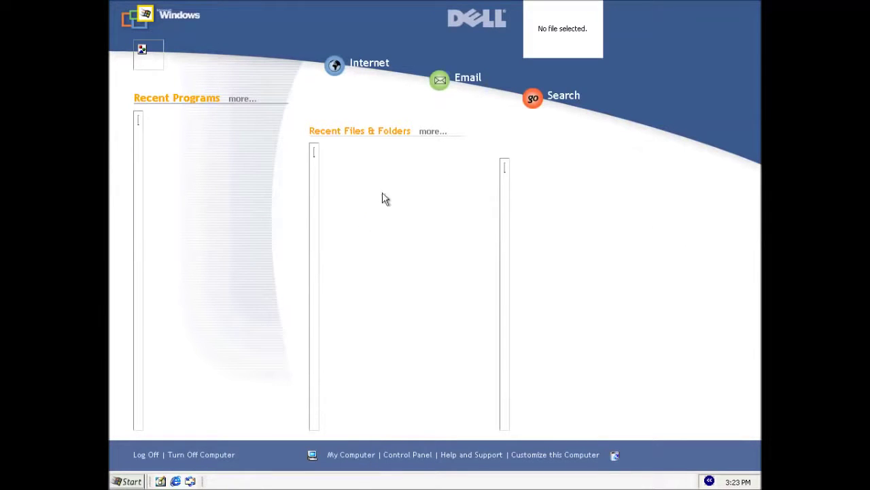
left_click(129, 481)
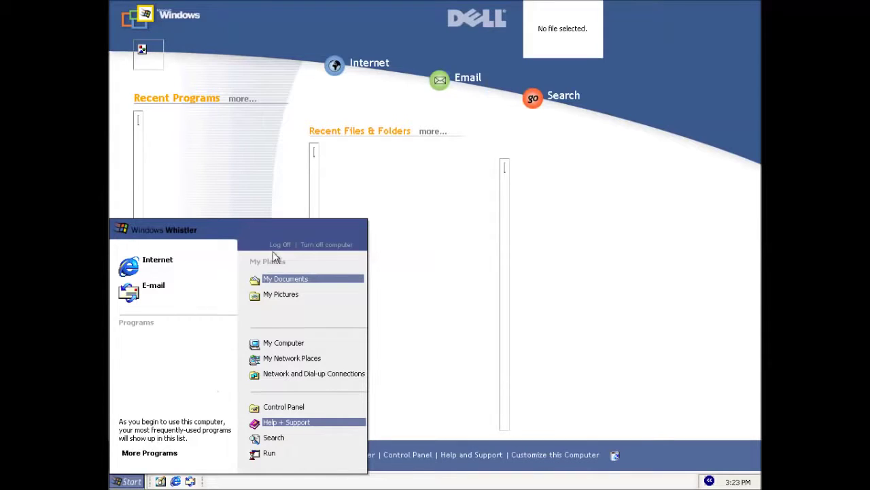
left_click(592, 233)
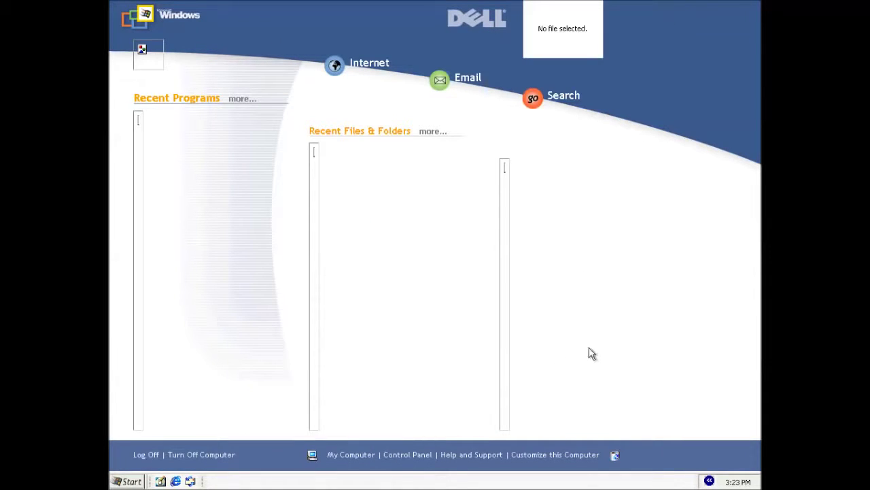
- Compare the new Start menu with the start page by bringing the menu up twice and dismissing it each time
left_click(123, 483)
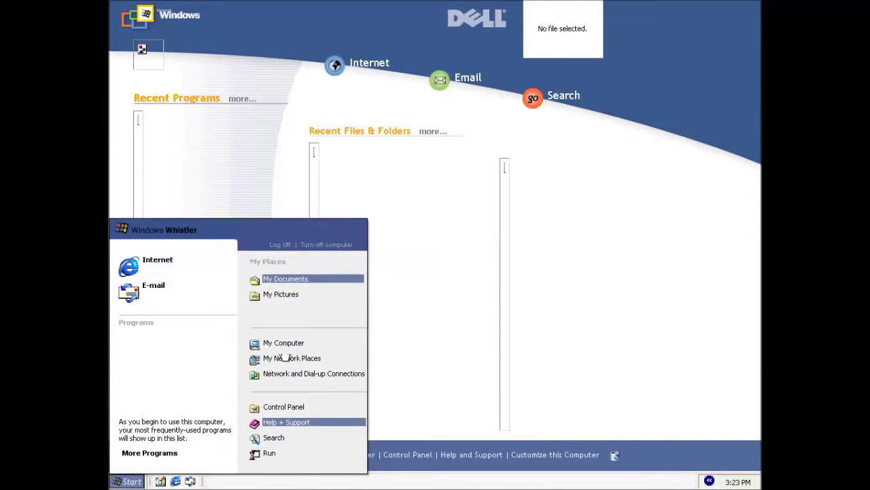
left_click(569, 229)
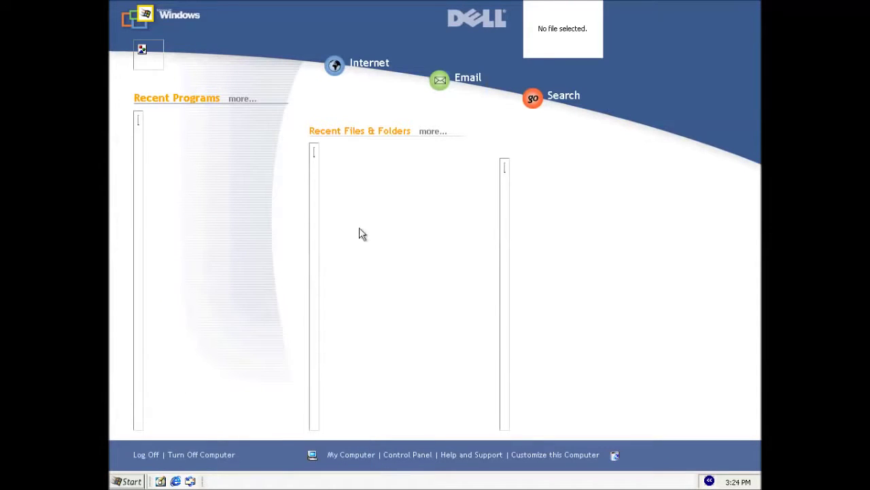
left_click(115, 484)
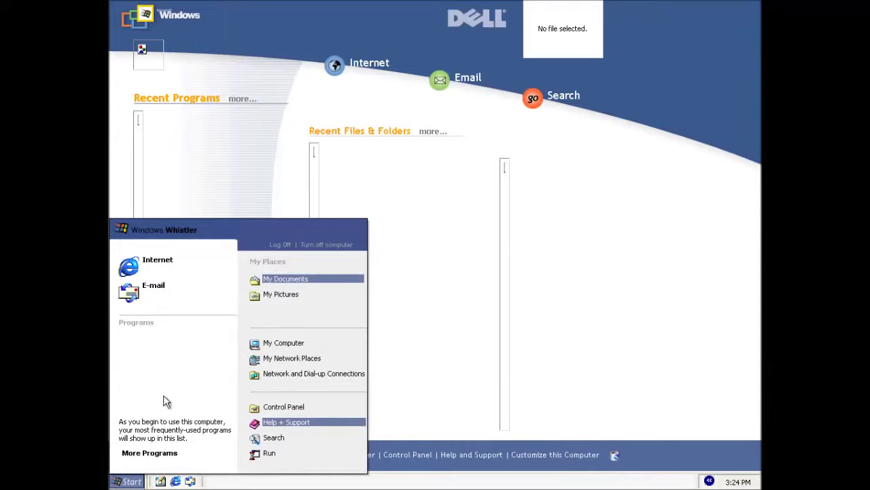
left_click(642, 241)
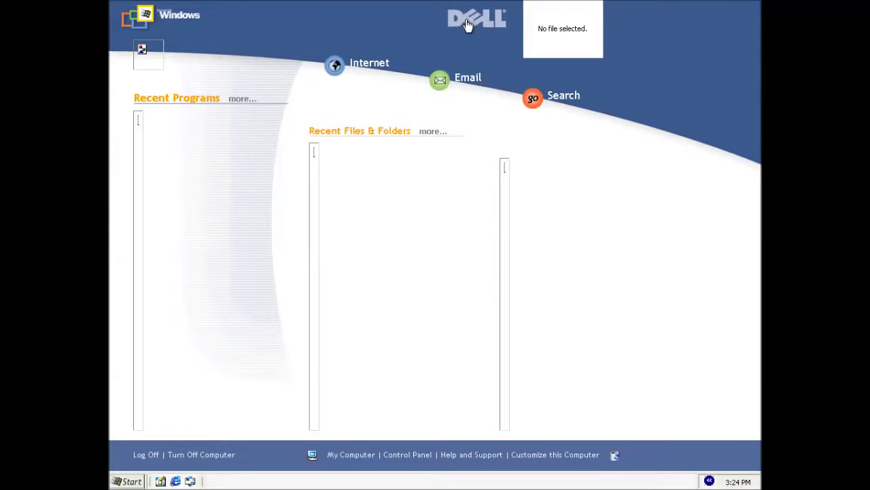
- Follow the start page's Internet link, view the About Internet Explorer information, and close the browser
left_click(334, 66)
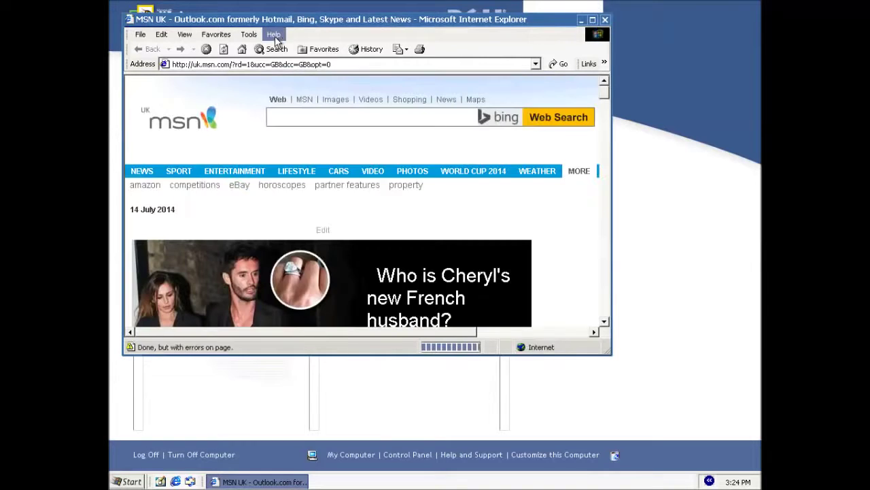
left_click(274, 34)
left_click(287, 120)
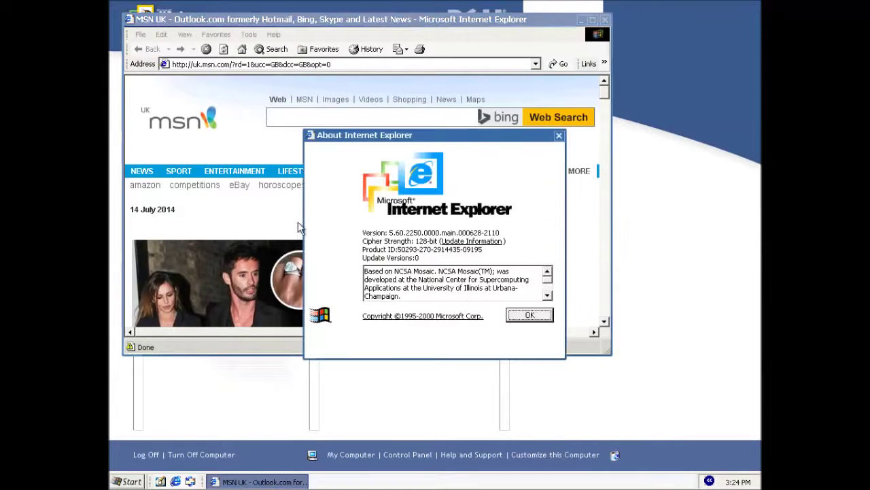
left_click(521, 315)
left_click(606, 20)
- Try the start page's Email and Search links, exiting the Internet Connection Wizard and closing the Search Results window
left_click(451, 76)
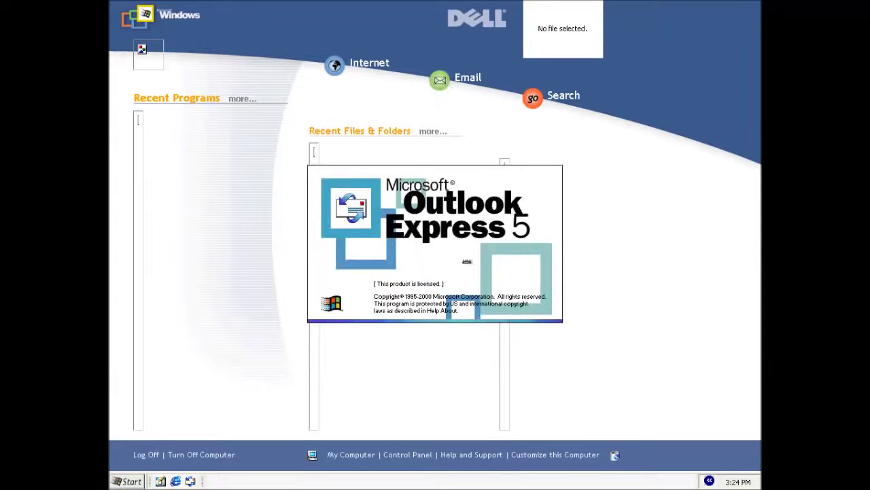
left_click(424, 278)
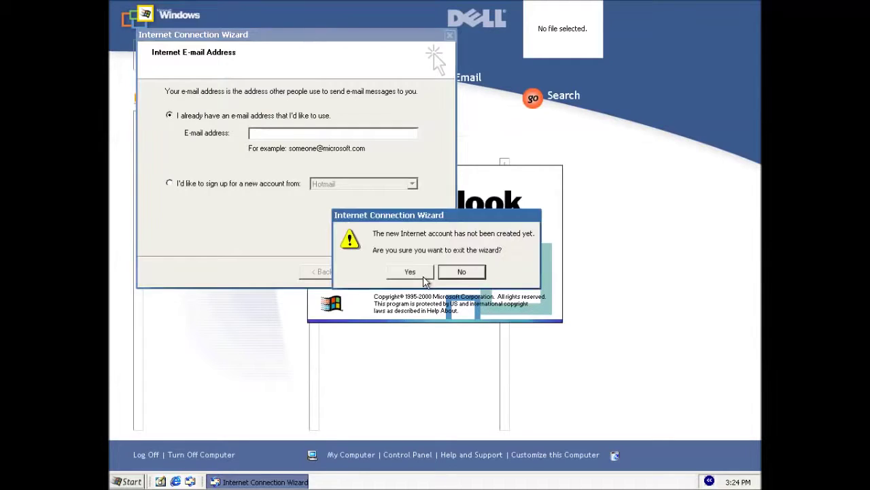
left_click(421, 274)
left_click(531, 101)
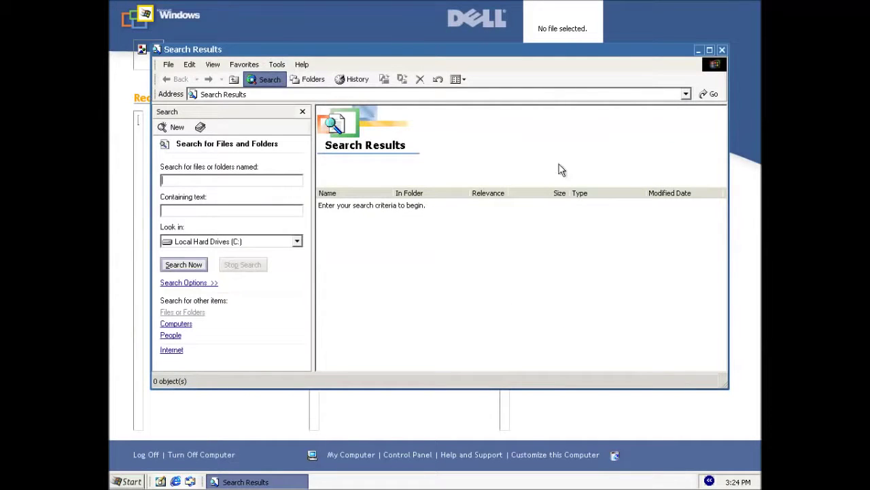
left_click(721, 49)
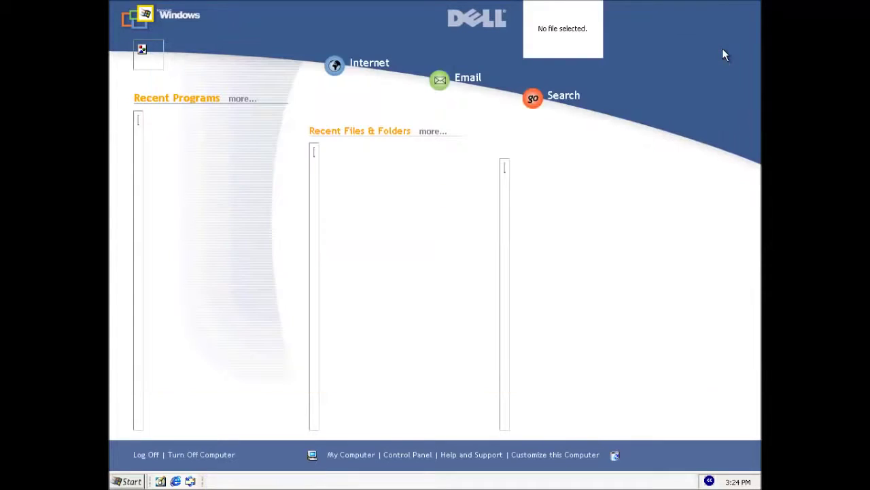
- Shrink the start page Active Desktop item, move it to mid-desktop, and remove it, refreshing the desktop
mouse_move(729, 7)
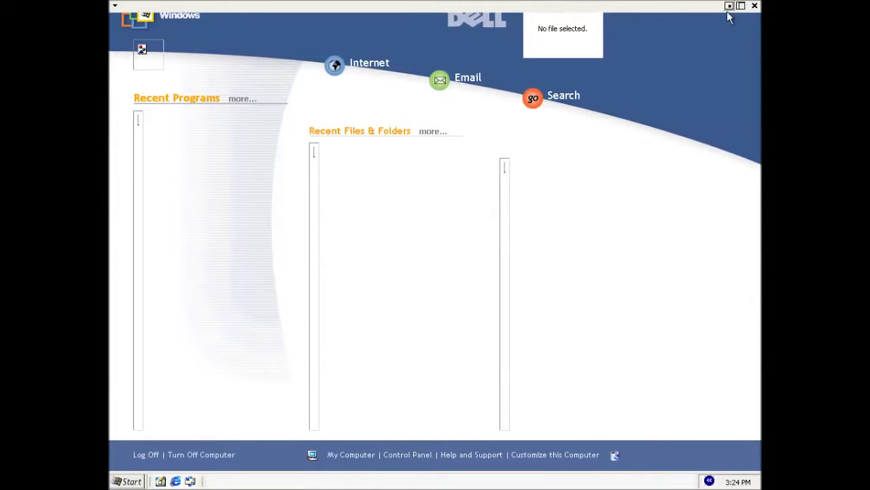
left_click(729, 5)
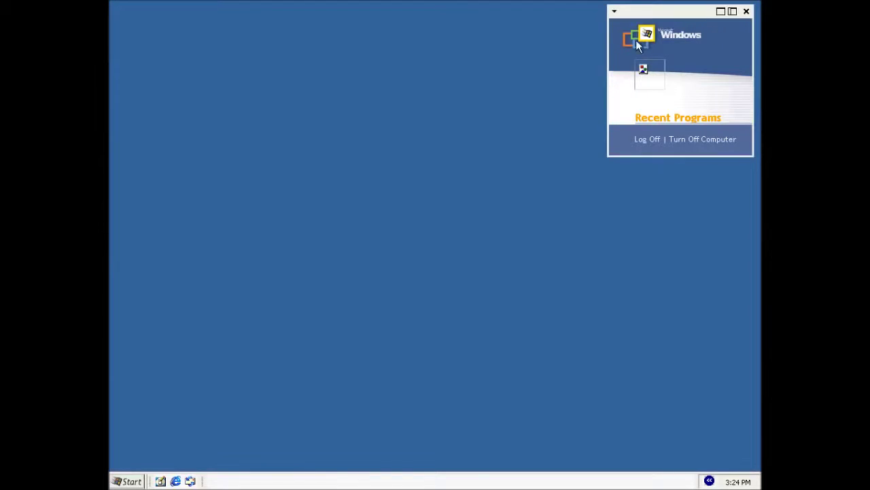
left_click_drag(644, 9, 432, 175)
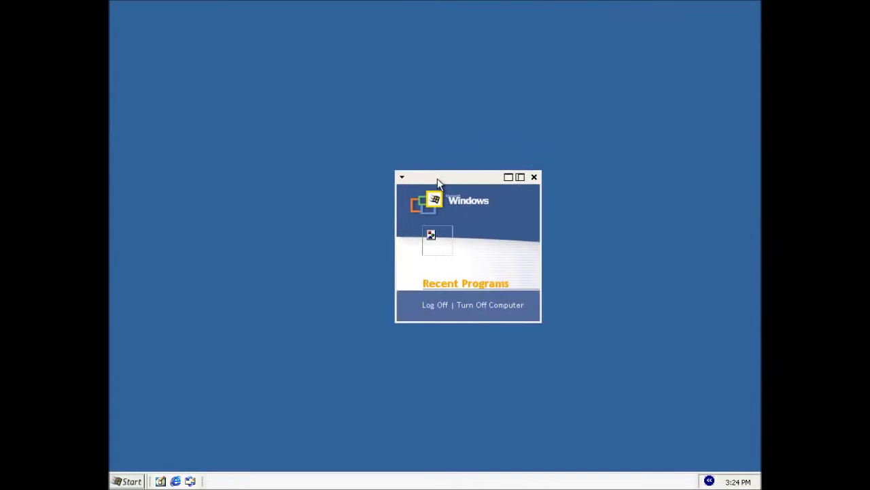
left_click(532, 177)
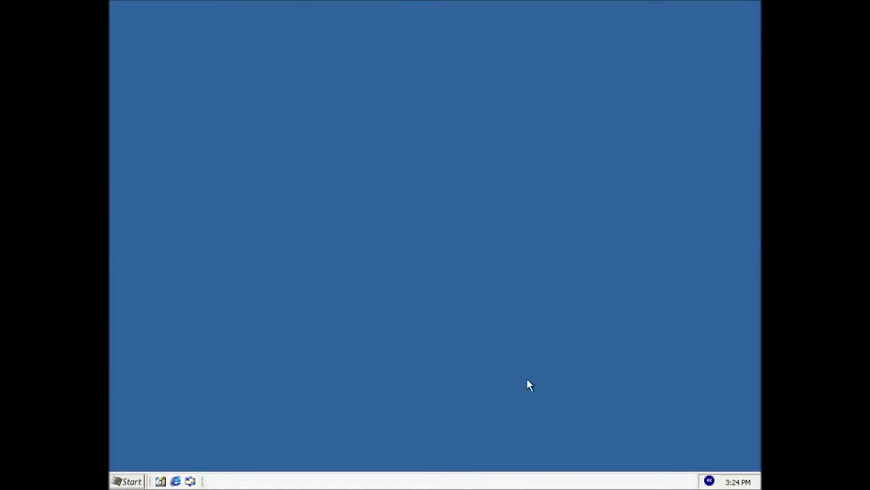
right_click(406, 163)
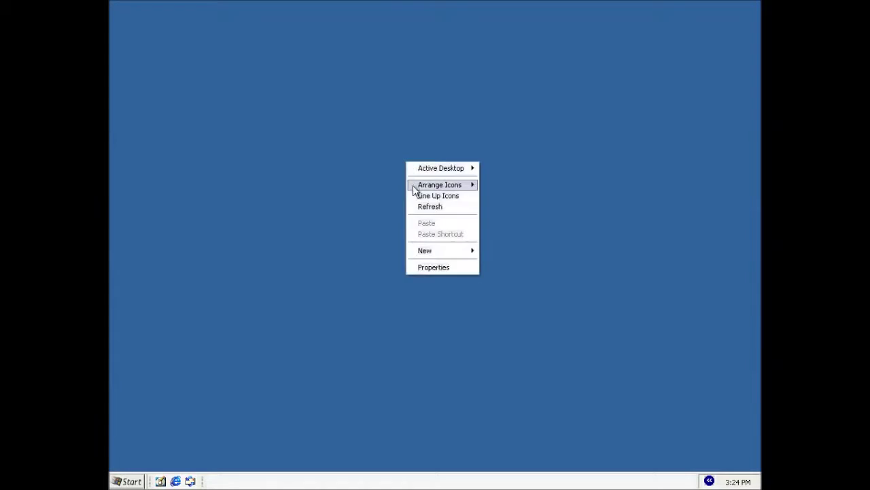
left_click(423, 207)
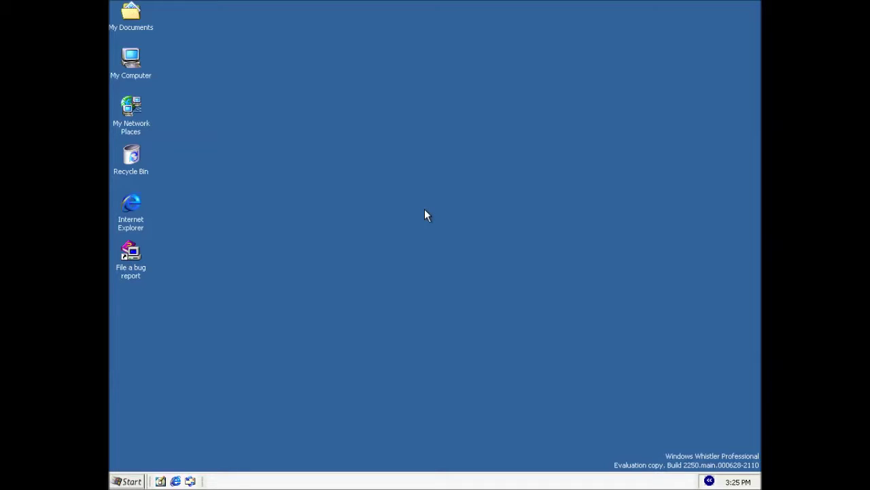
- Browse More Programs and its Accessories submenu in the new Start menu, then view the menu again and dismiss it
left_click(130, 480)
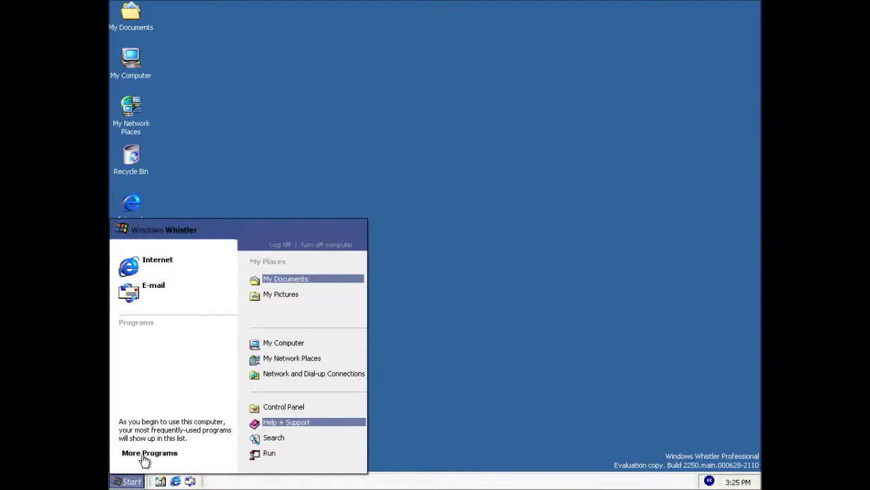
left_click(144, 461)
mouse_move(234, 404)
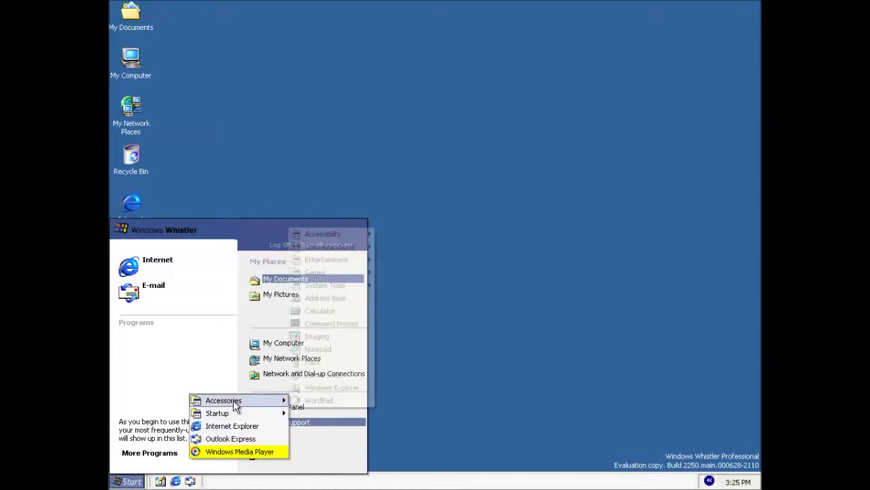
left_click(477, 371)
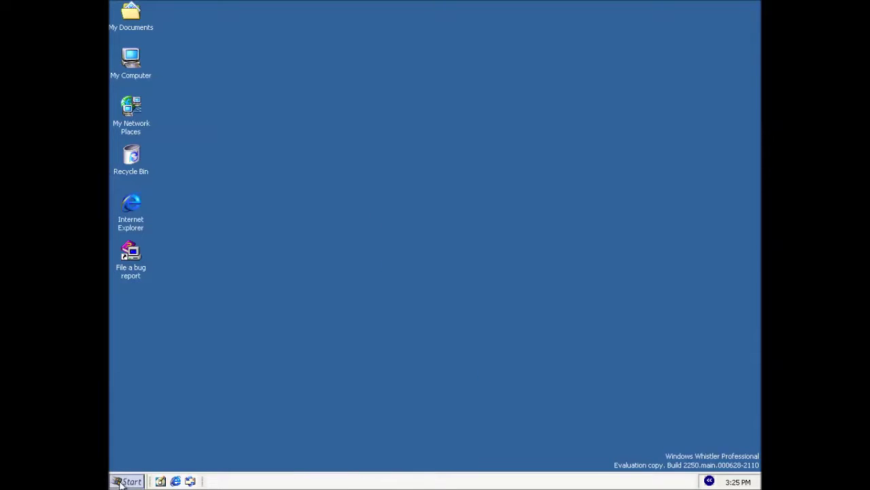
left_click(124, 482)
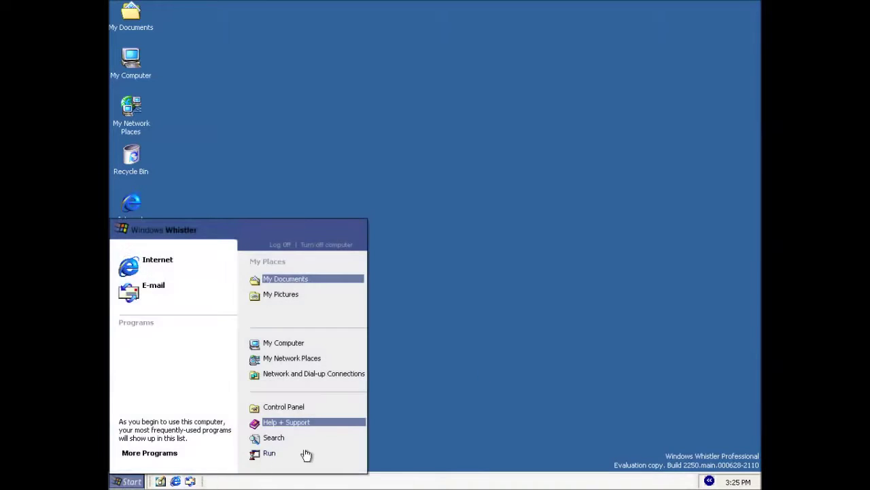
left_click(420, 363)
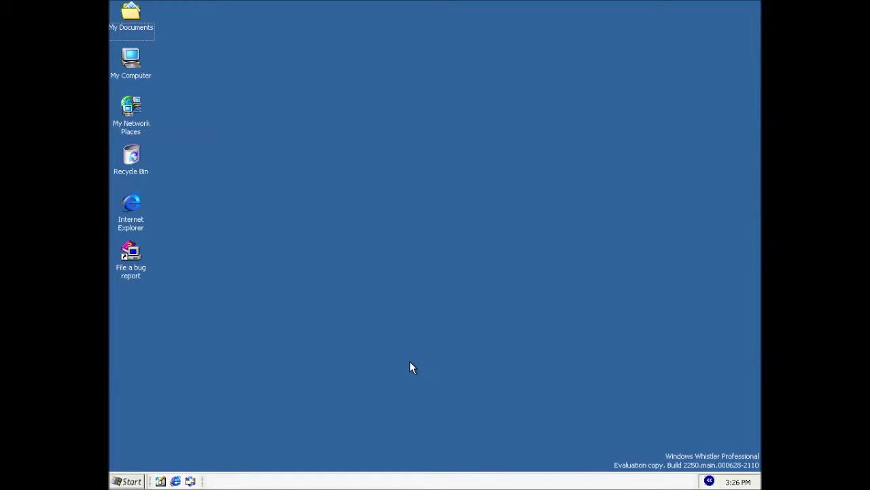
- Try to turn off the computer from the Start menu and dismiss the explorer.exe program error
left_click(133, 482)
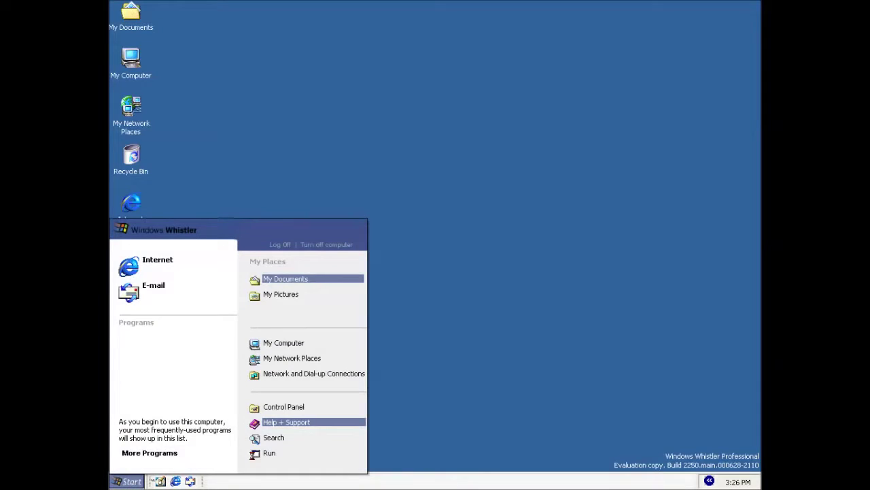
left_click(317, 247)
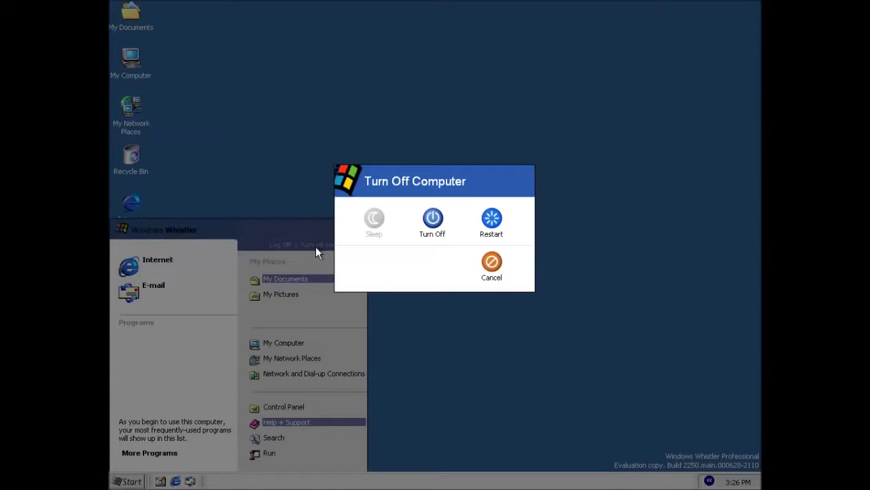
left_click(432, 219)
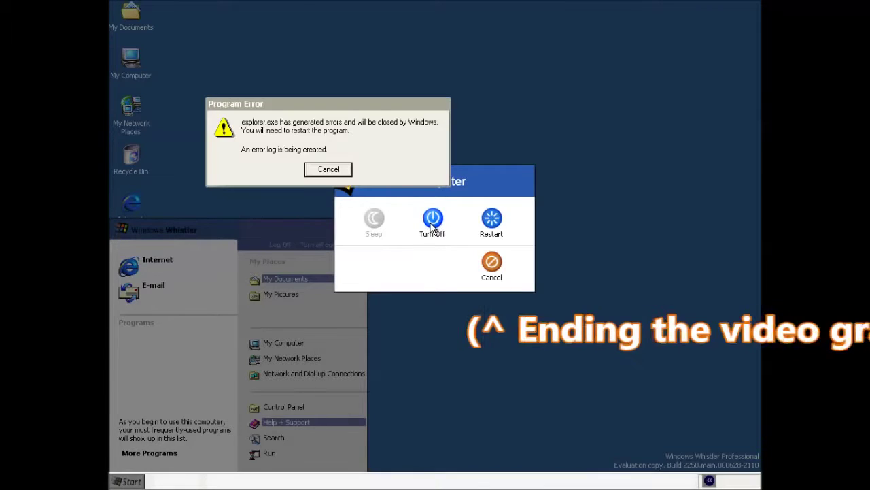
left_click(342, 169)
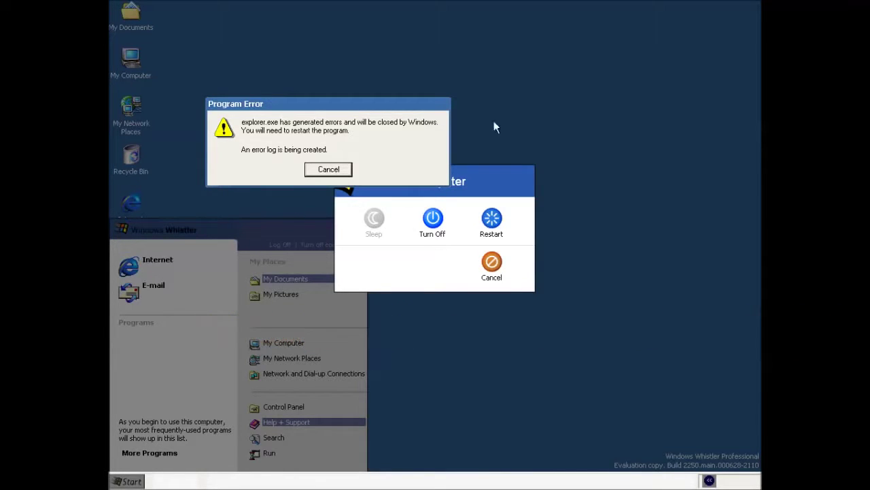
- Shut down Windows without using the crashed Explorer shell
key("ctrl+alt+Delete")
left_click(242, 24)
left_click(261, 58)
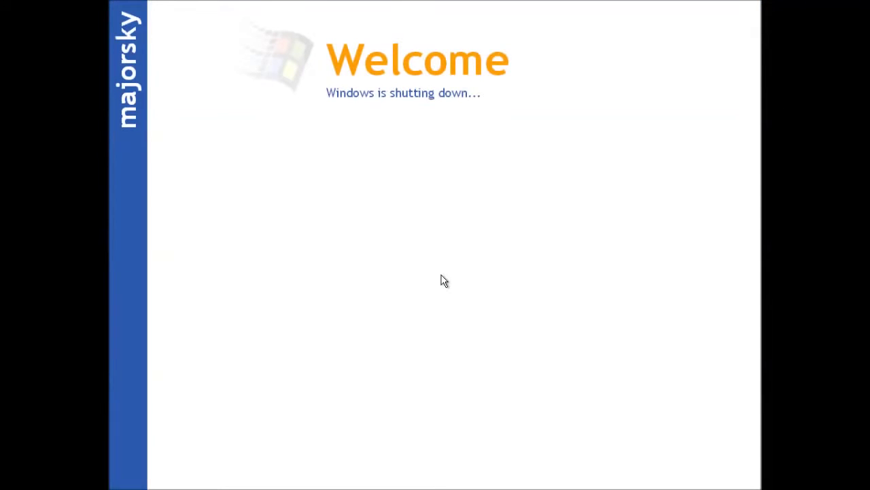